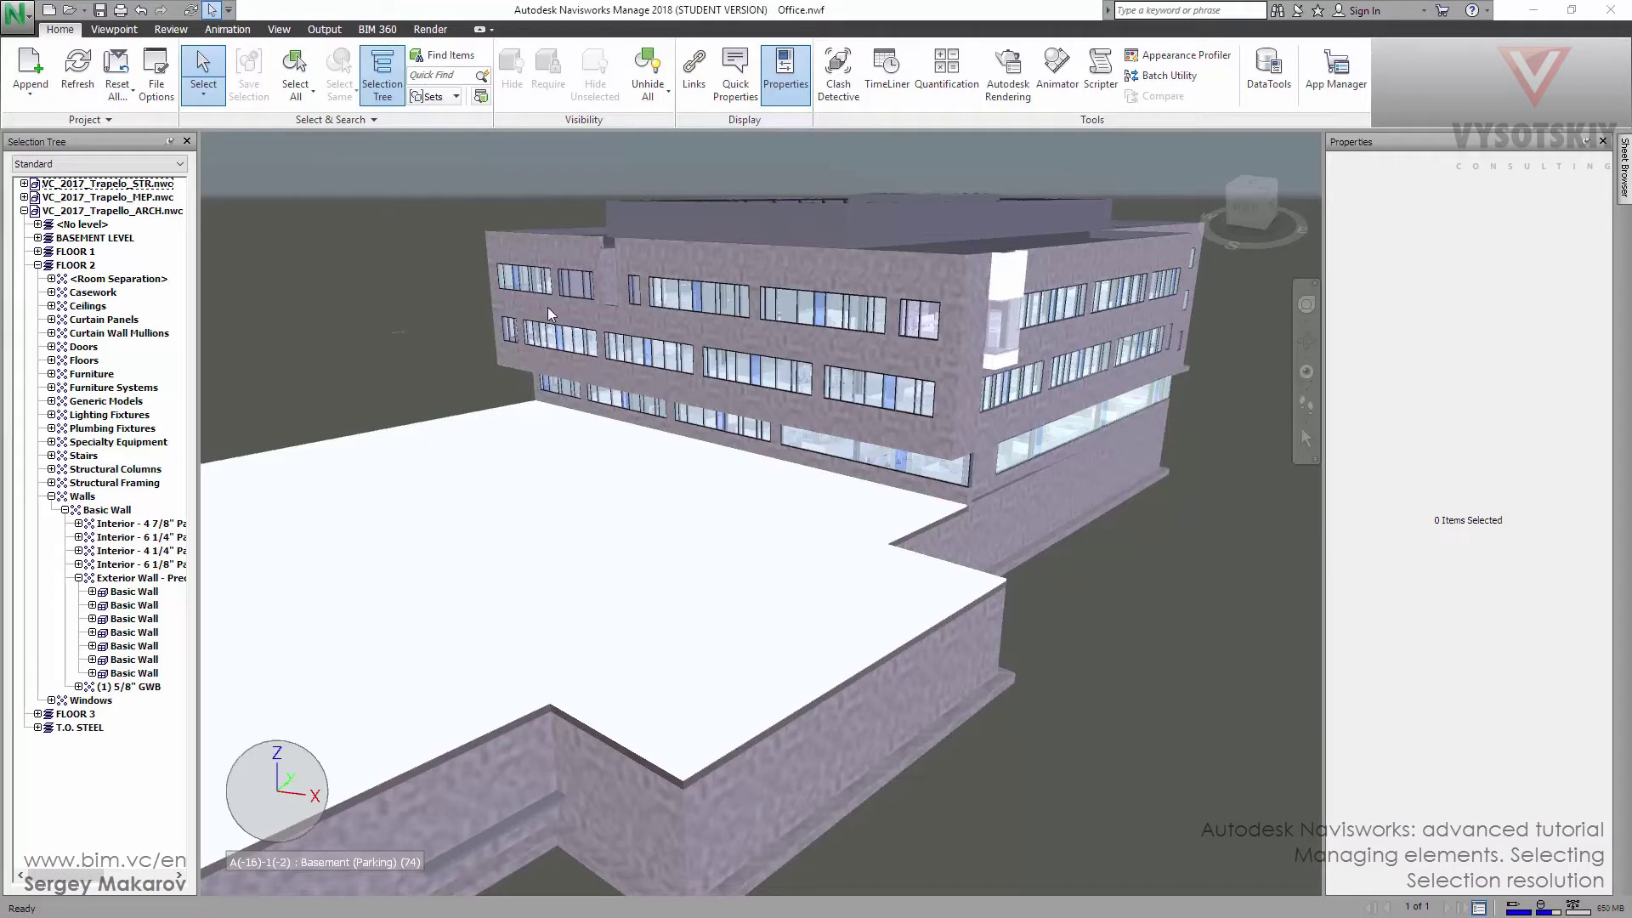
Set the selection resolution to File from the exterior wall and select the STR model, followed by the ARCH model.
{"action": "left_click", "coordinate": [886, 362]}
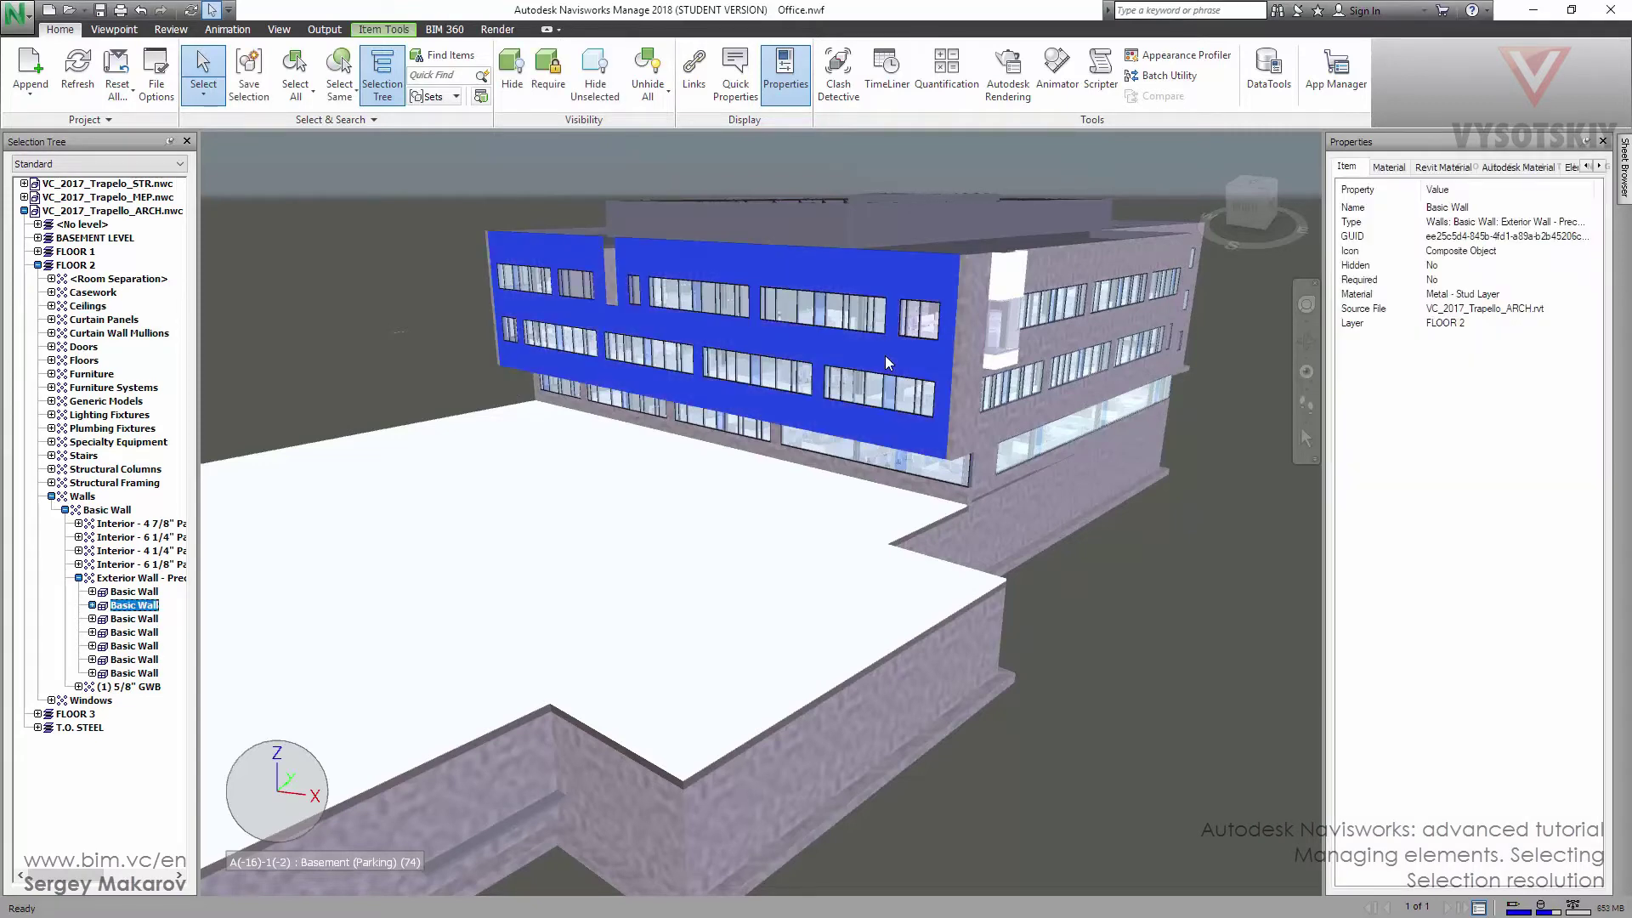
{"action": "right_click", "coordinate": [886, 362]}
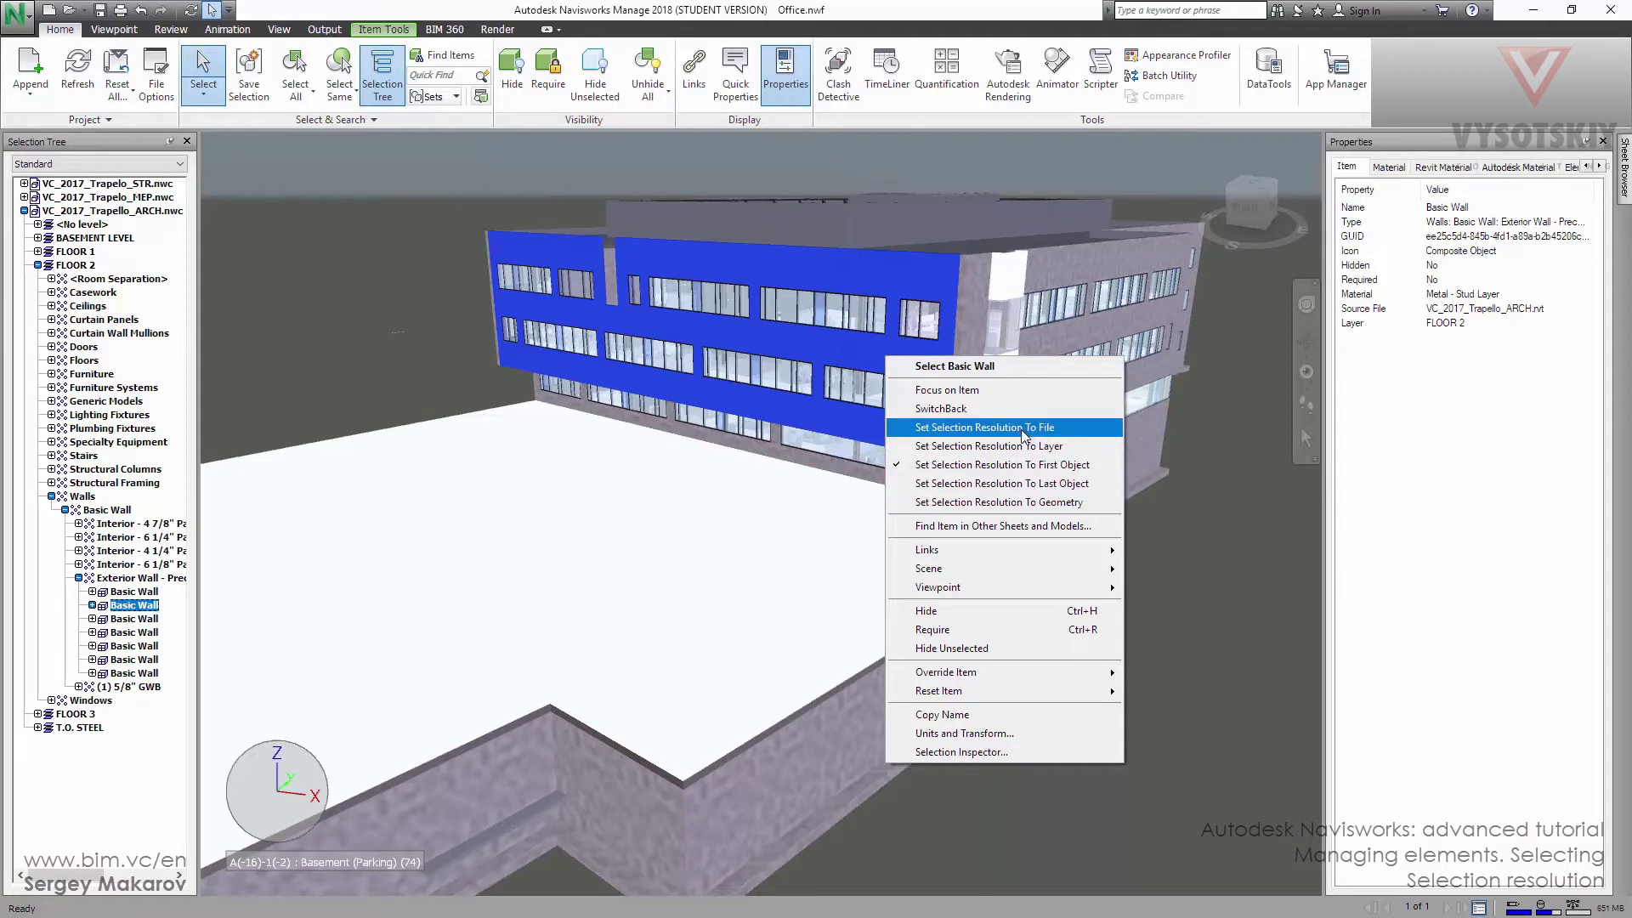
{"action": "left_click", "coordinate": [969, 433]}
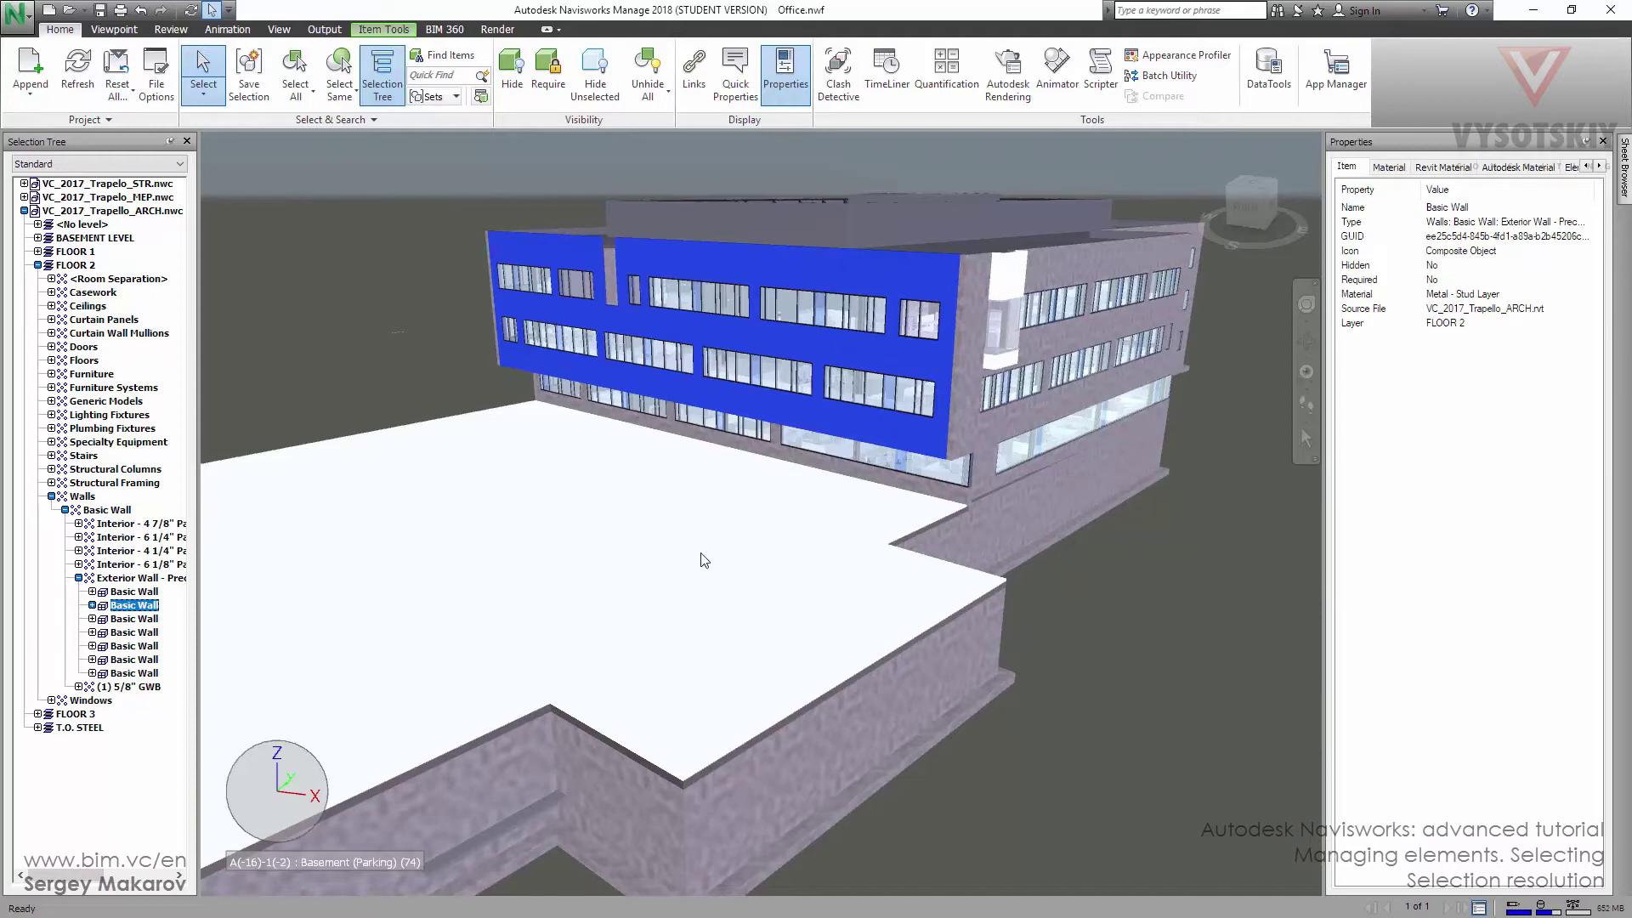
{"action": "left_click", "coordinate": [538, 591]}
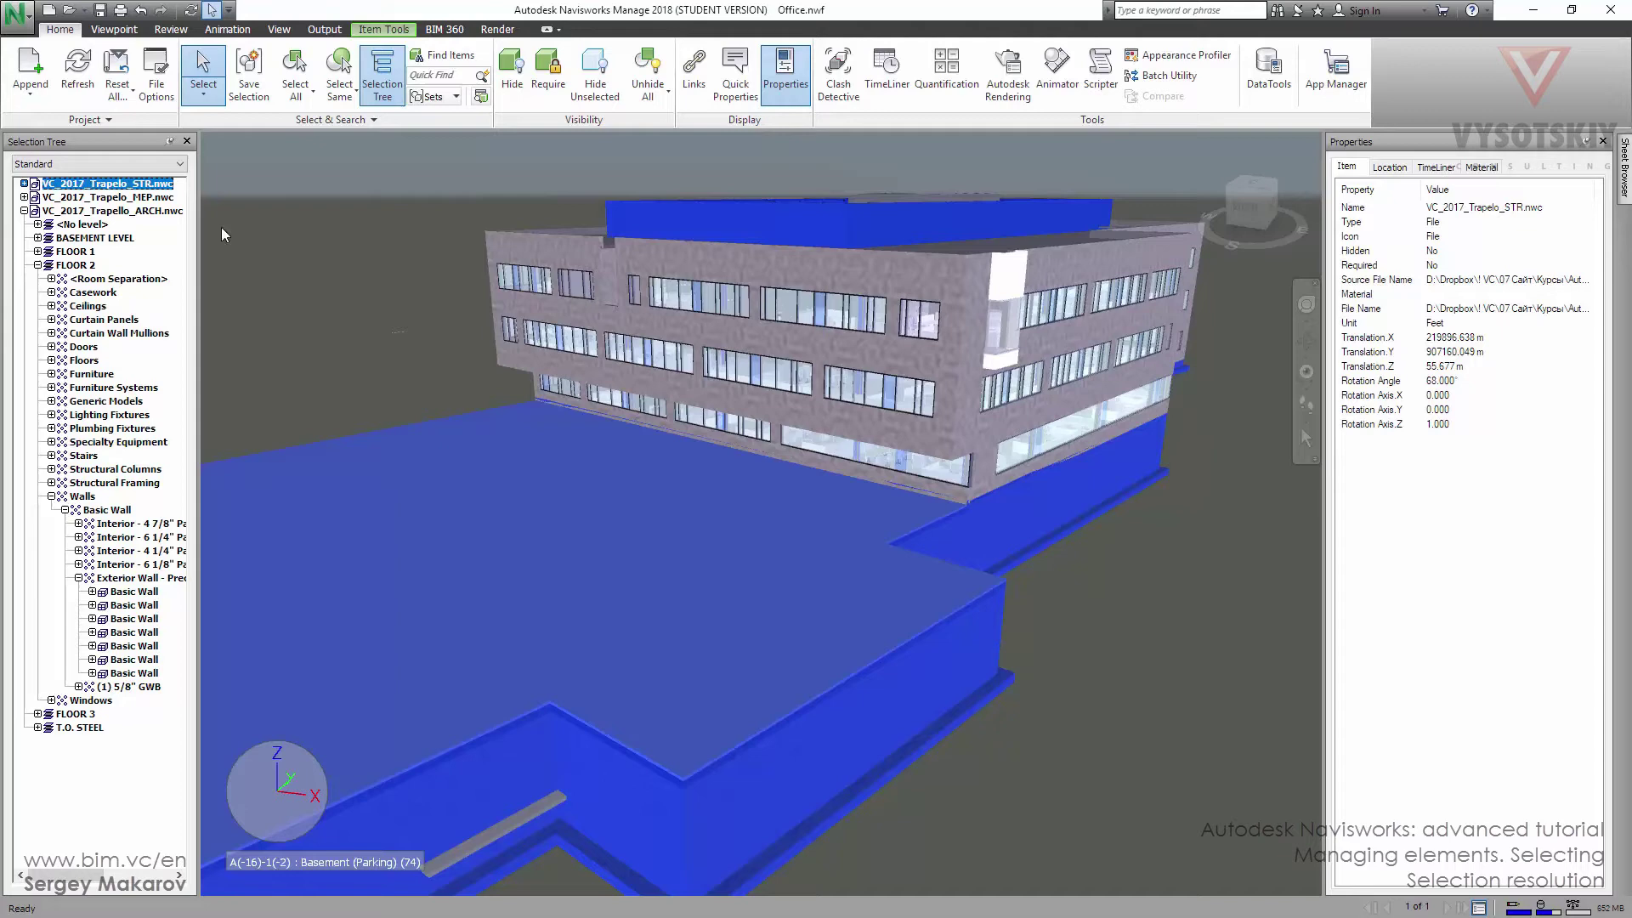
{"action": "left_click", "coordinate": [785, 312]}
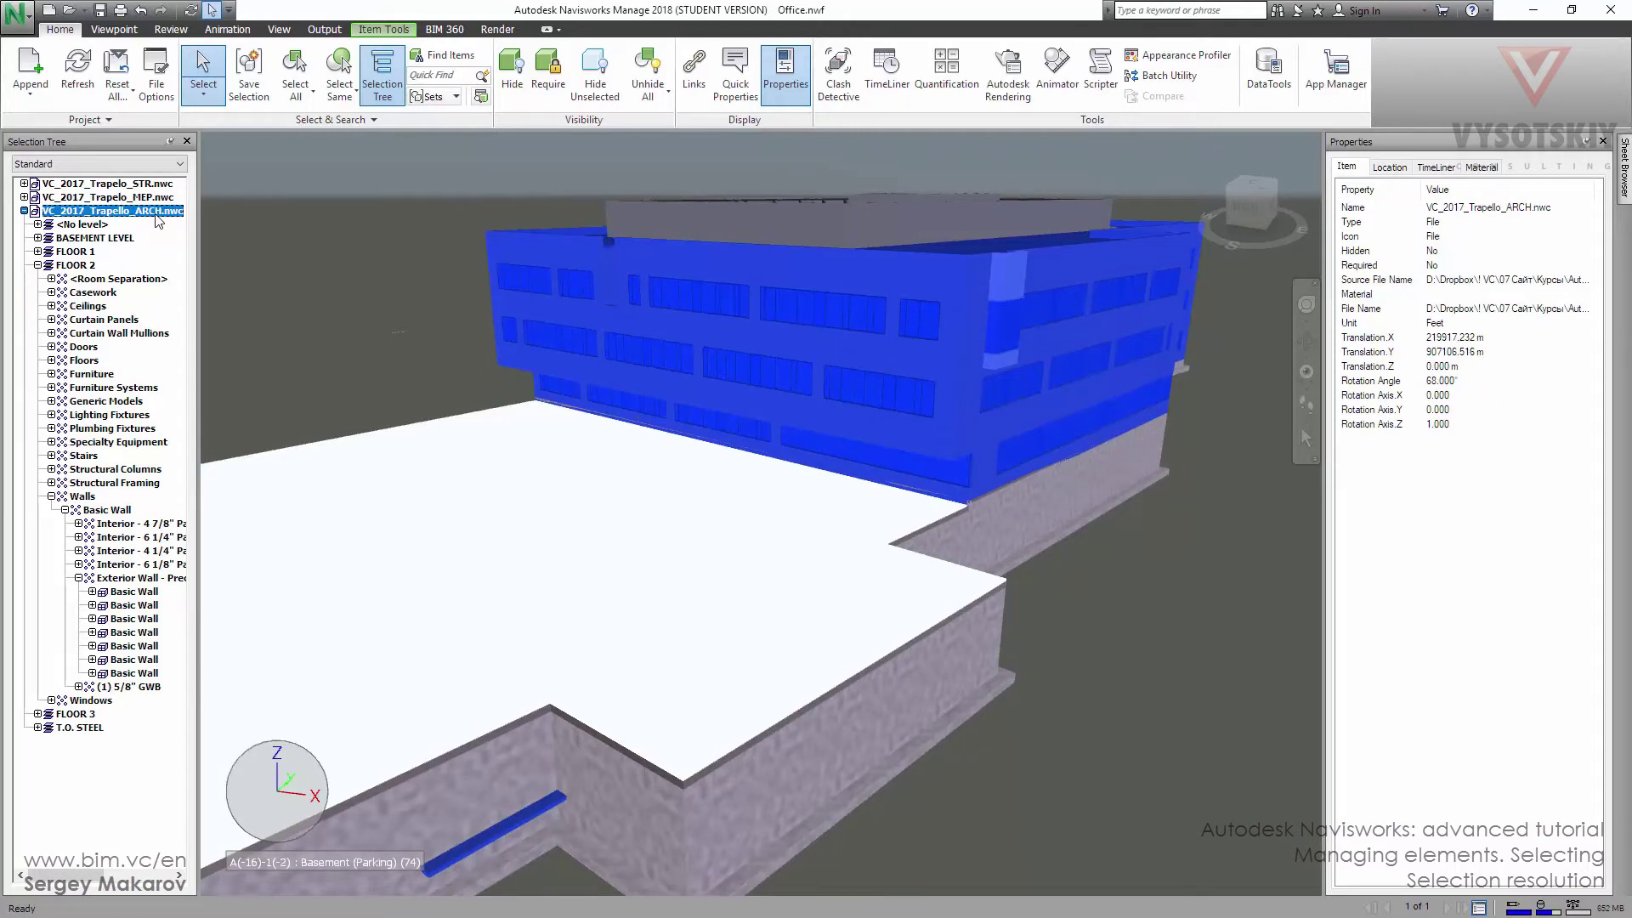
Check which selection resolution is active for the ARCH model and clear the selection.
{"action": "left_click", "coordinate": [396, 120]}
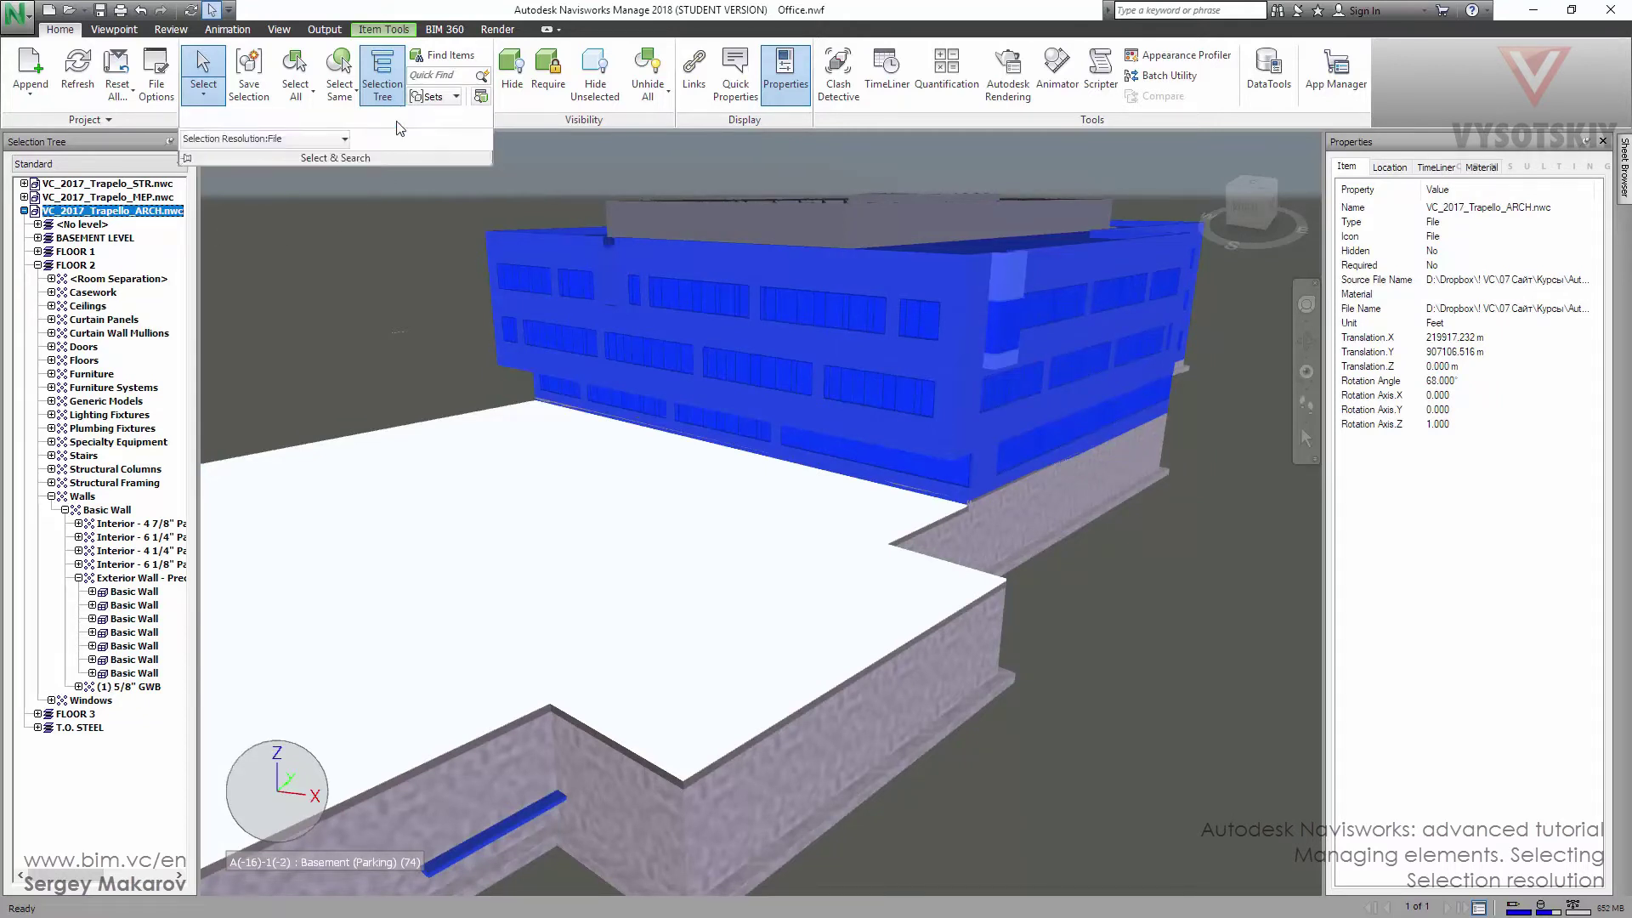
{"action": "left_click", "coordinate": [425, 259]}
{"action": "right_click", "coordinate": [517, 241]}
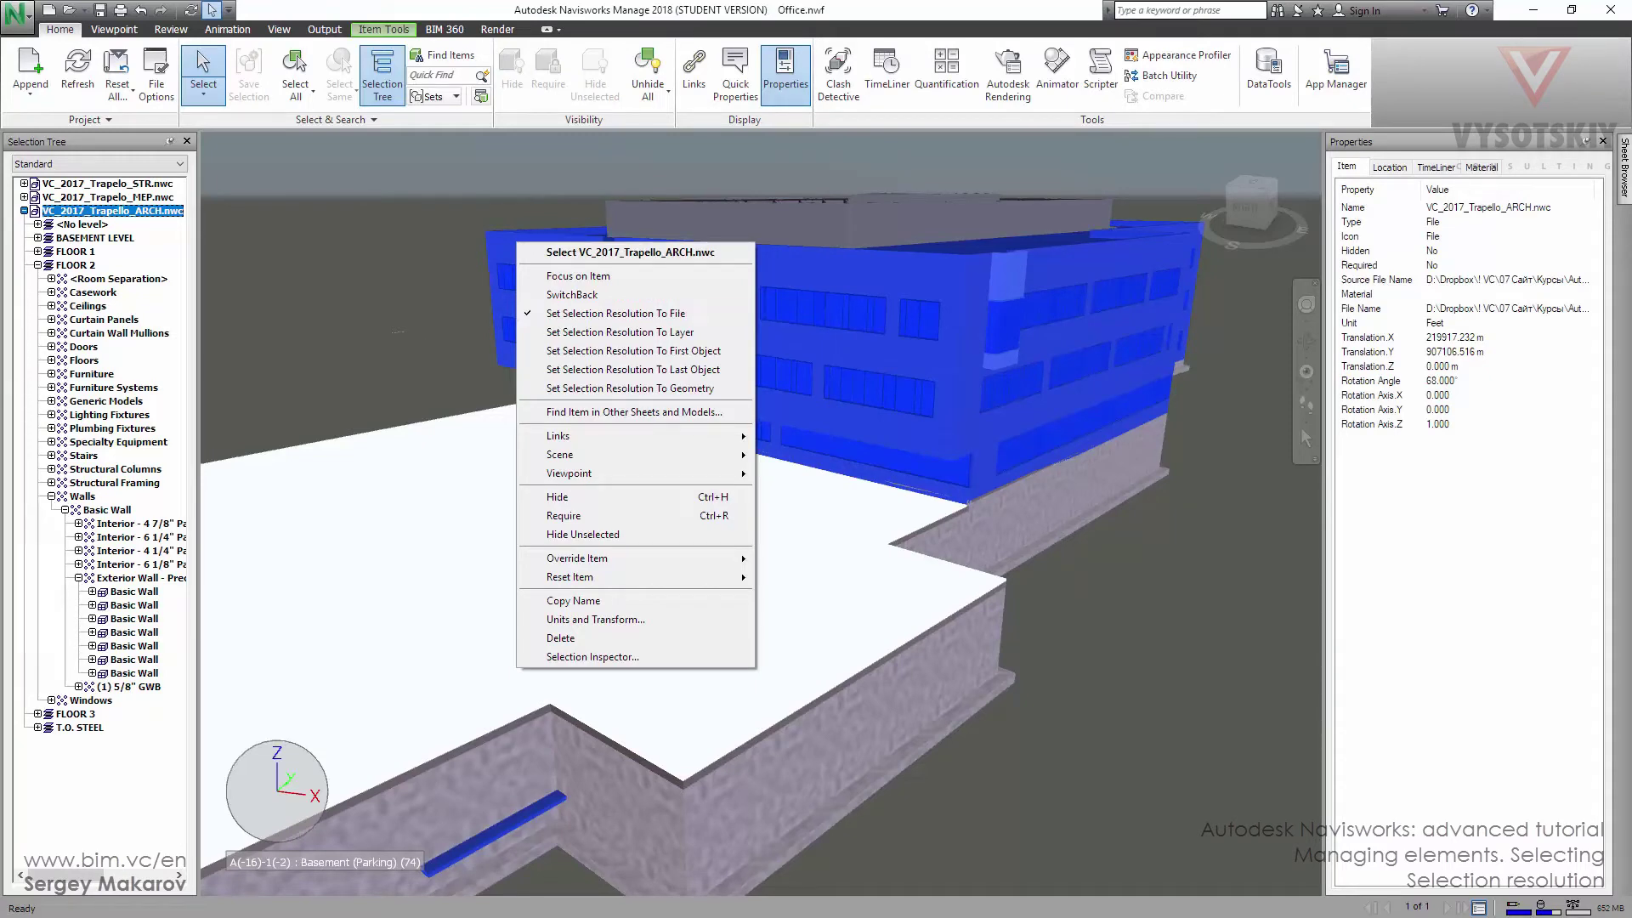
{"action": "key", "text": "Escape"}
{"action": "key", "text": "Escape"}
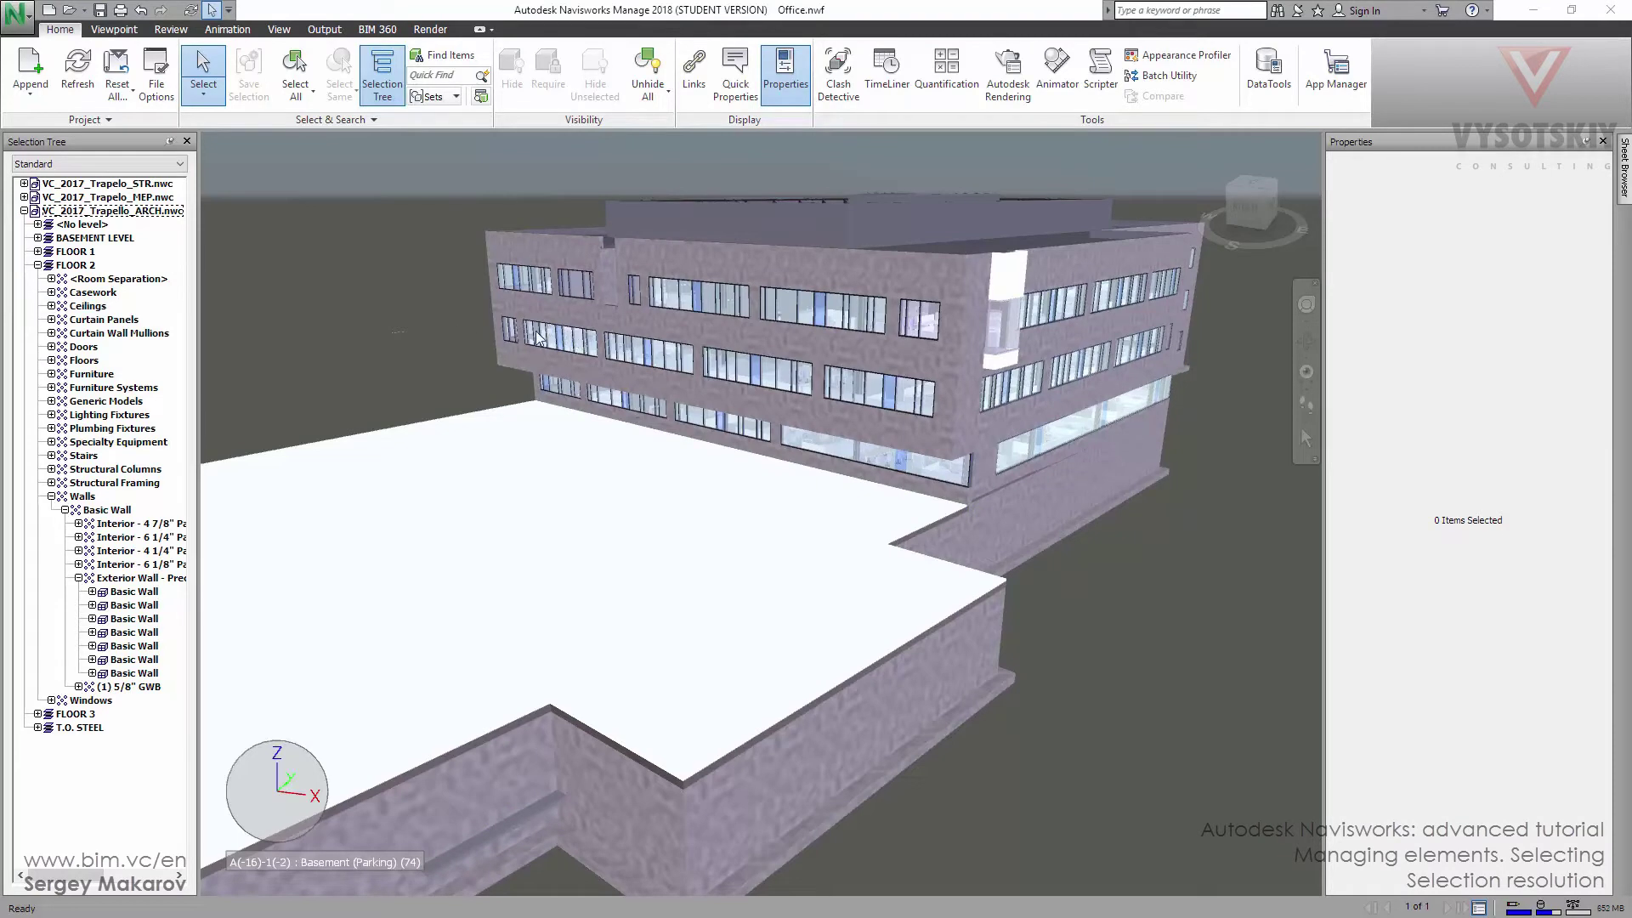
Set the selection resolution to Layer and select the FLOOR 3, Basement (Parking) and 1st-TOS Parking levels one after another.
{"action": "right_click", "coordinate": [731, 269]}
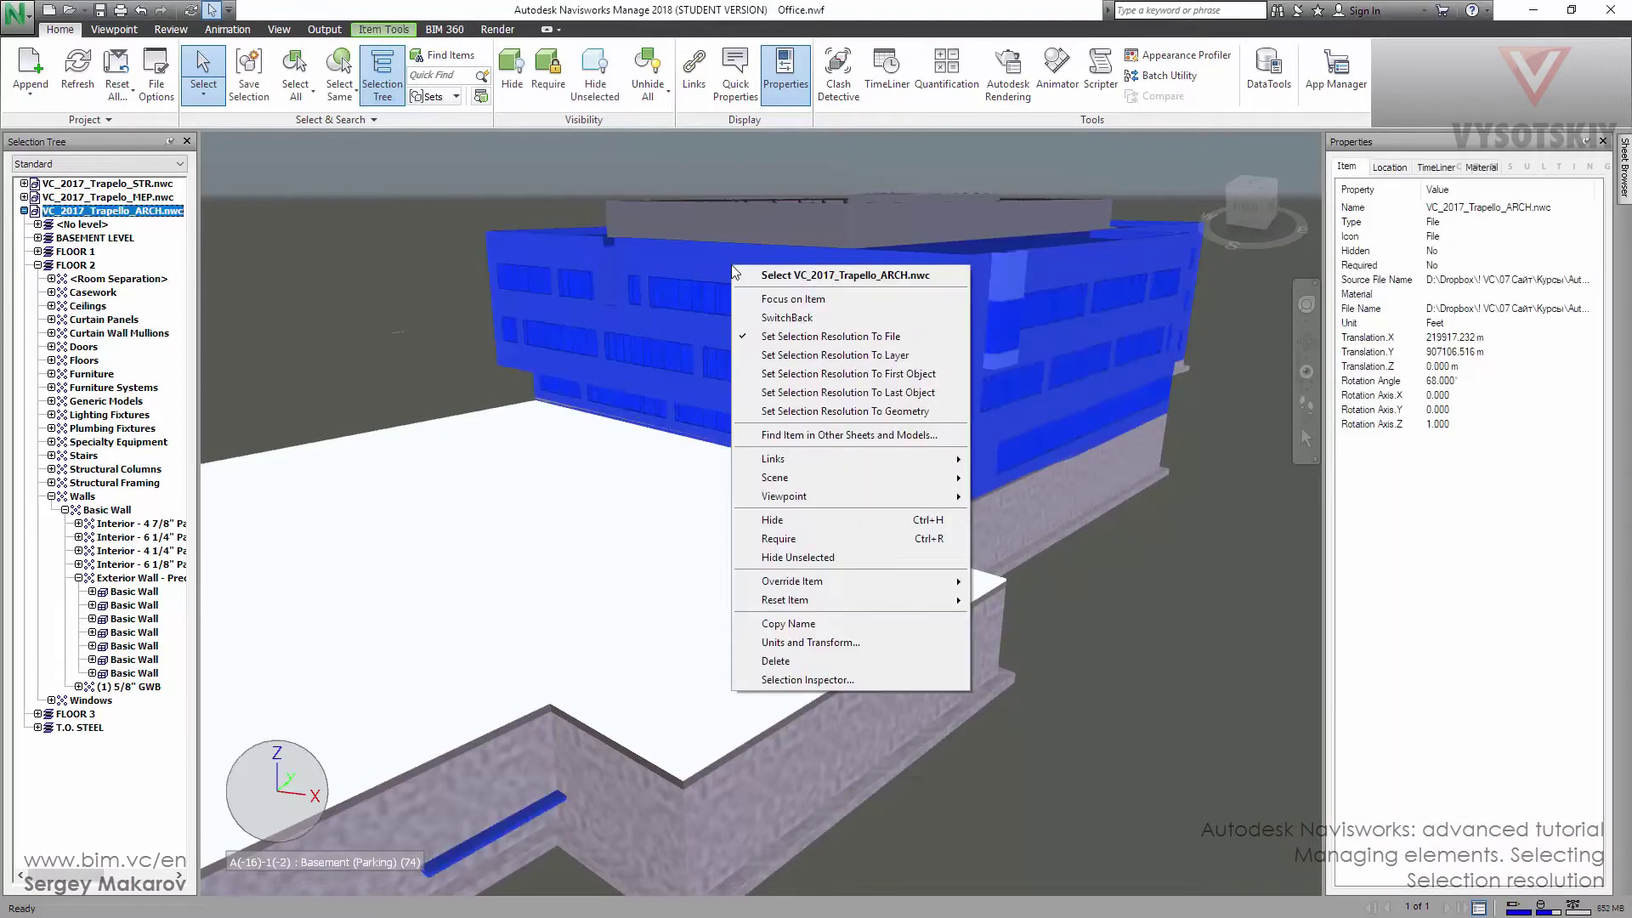
{"action": "left_click", "coordinate": [794, 357]}
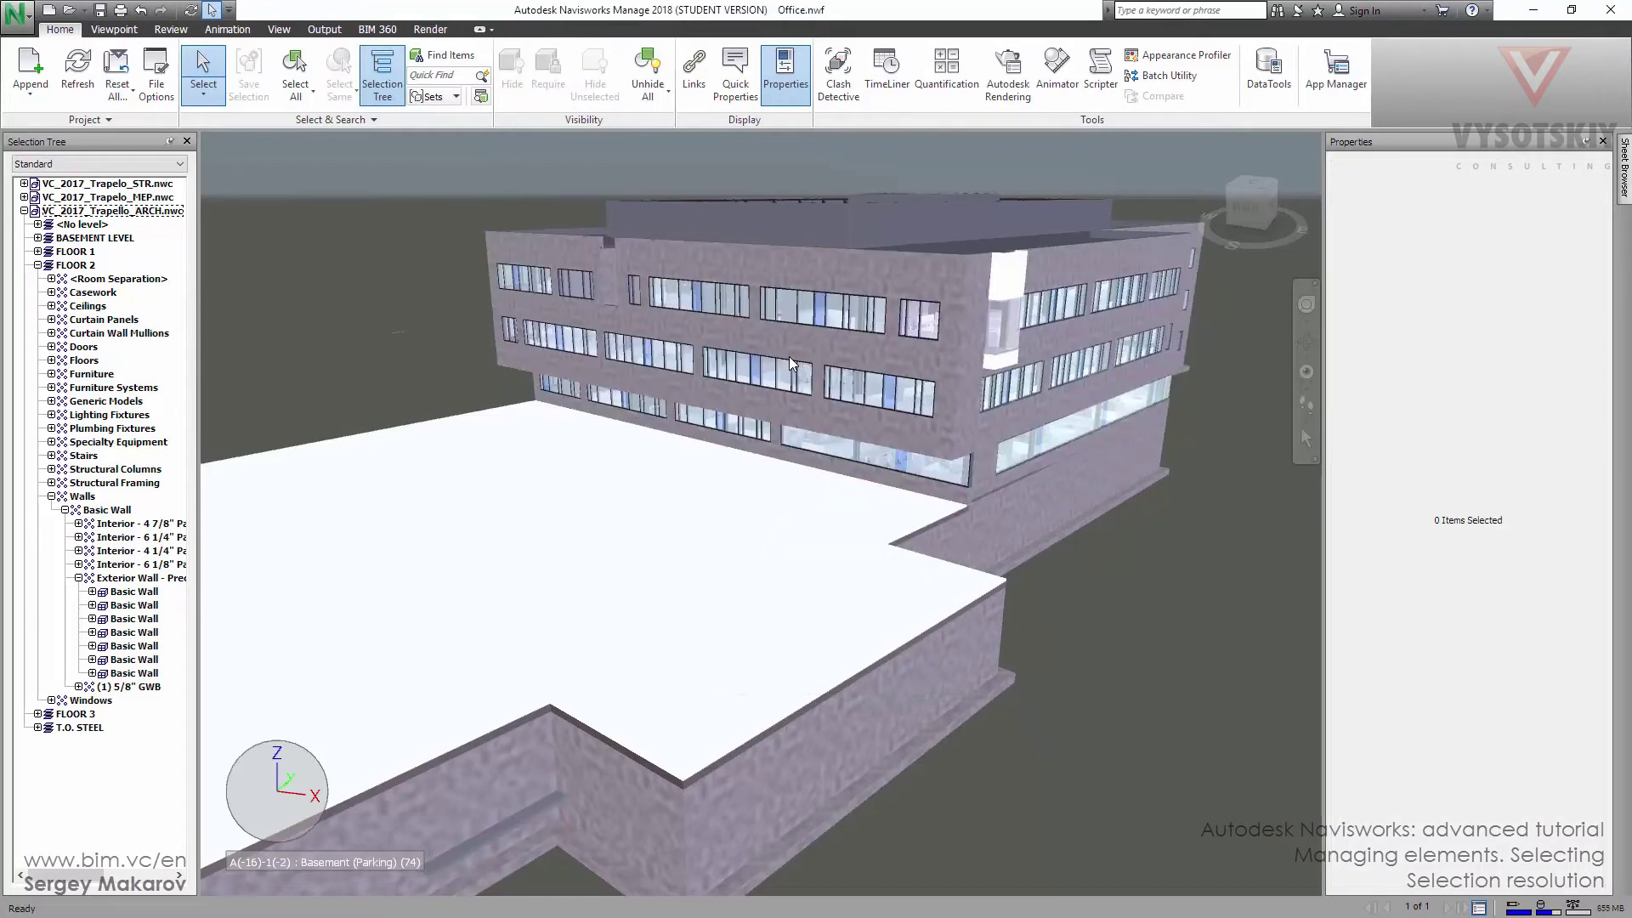
{"action": "left_click", "coordinate": [672, 295]}
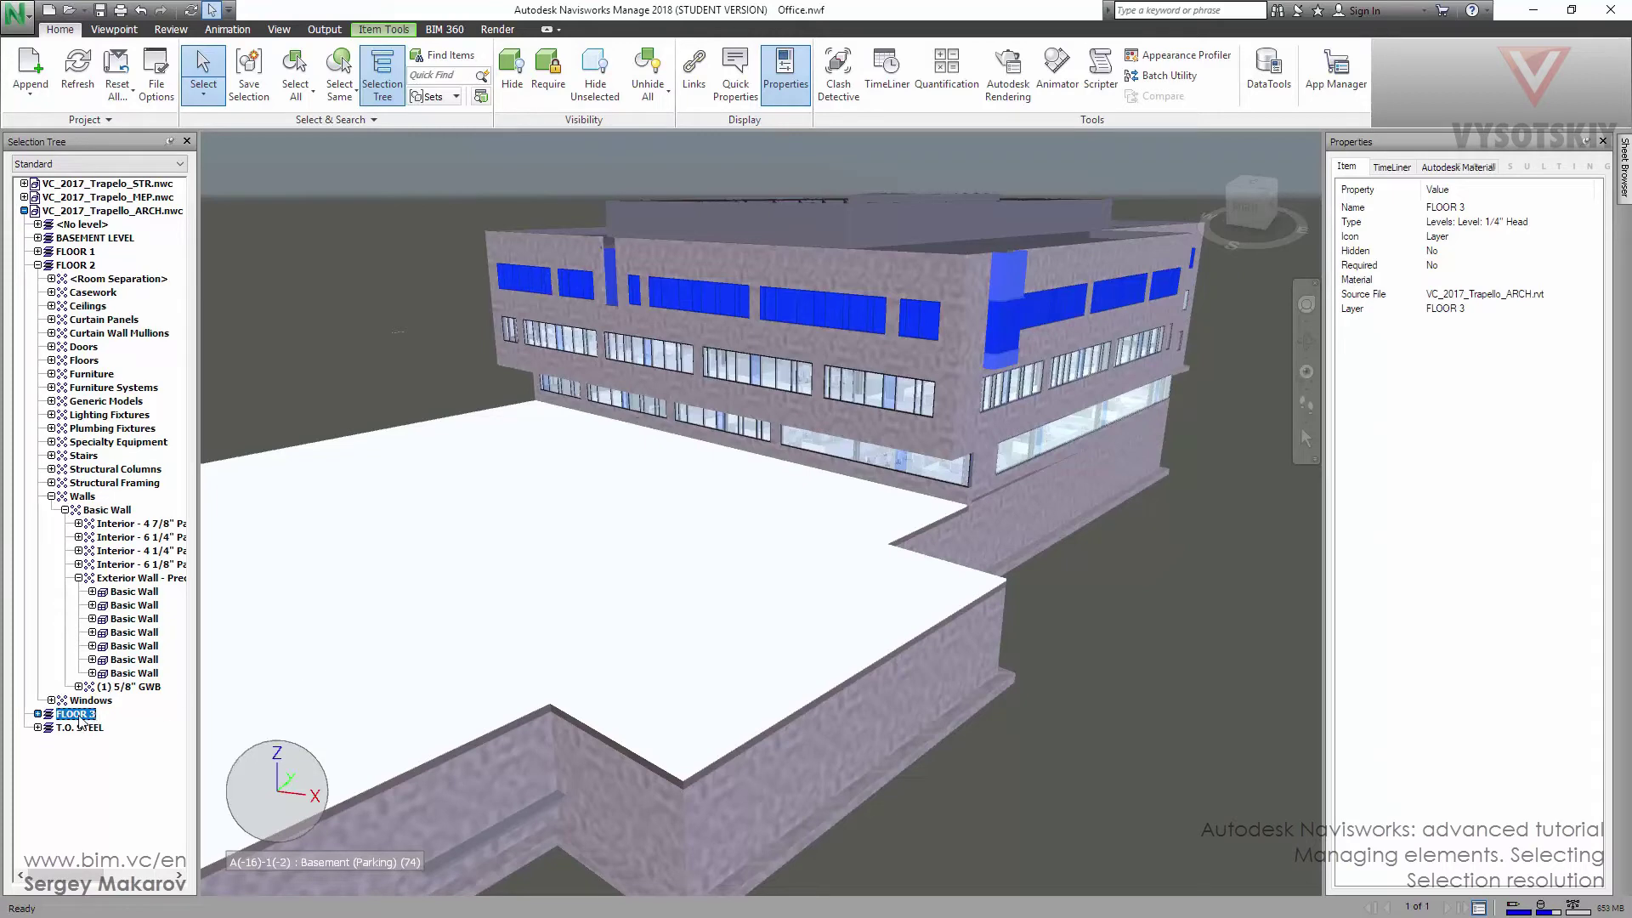
{"action": "left_click", "coordinate": [979, 544]}
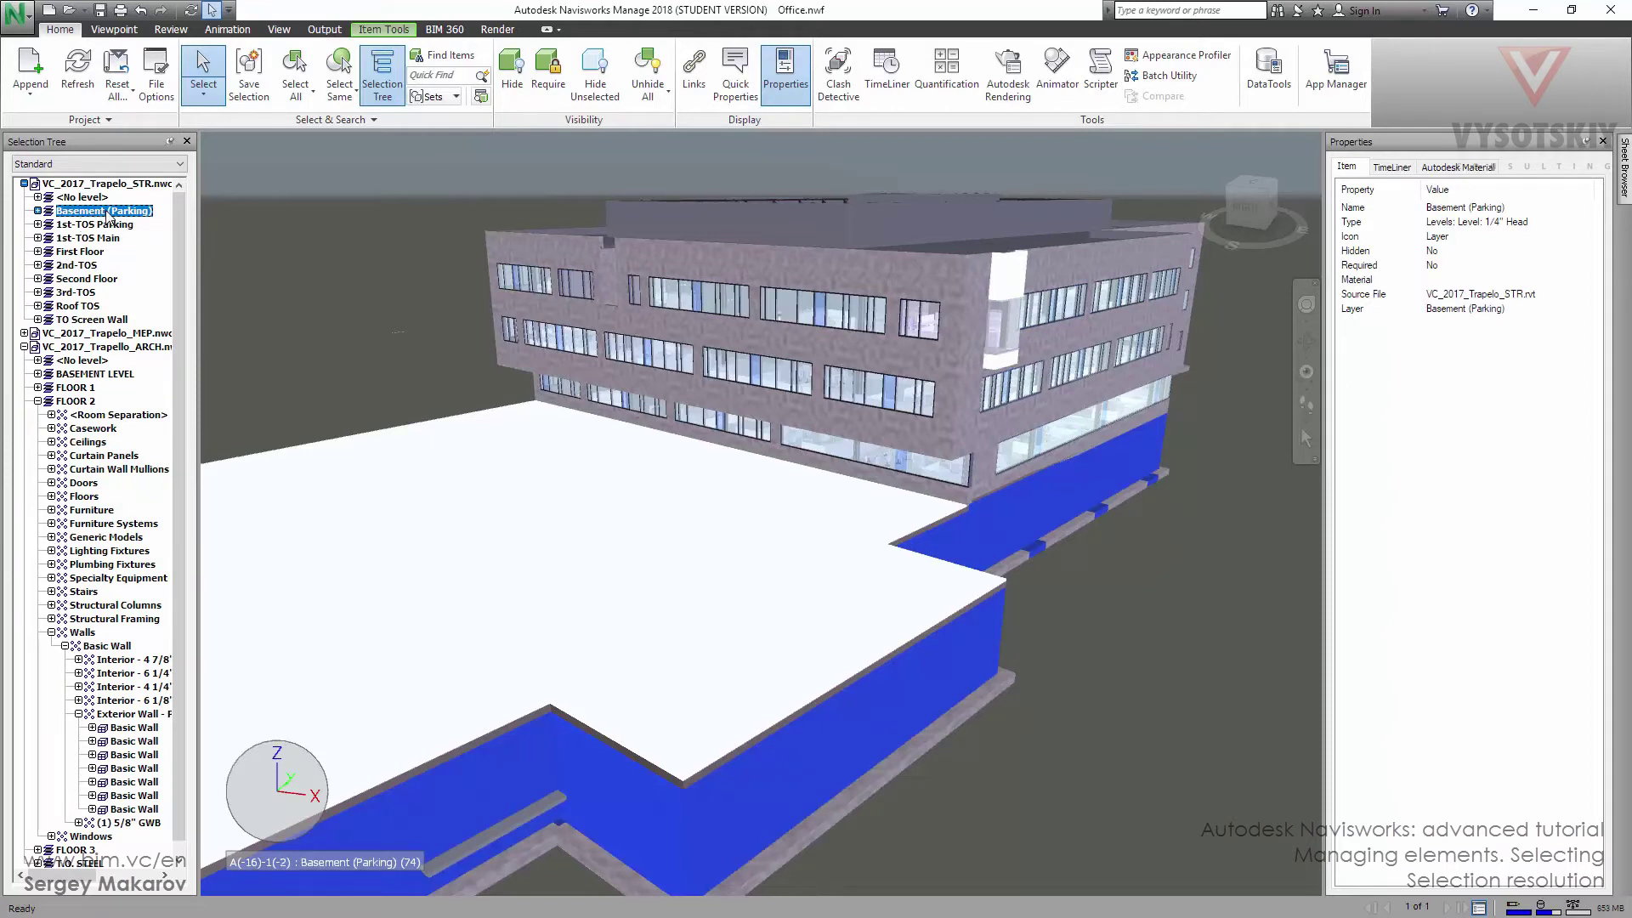
{"action": "left_click", "coordinate": [814, 518]}
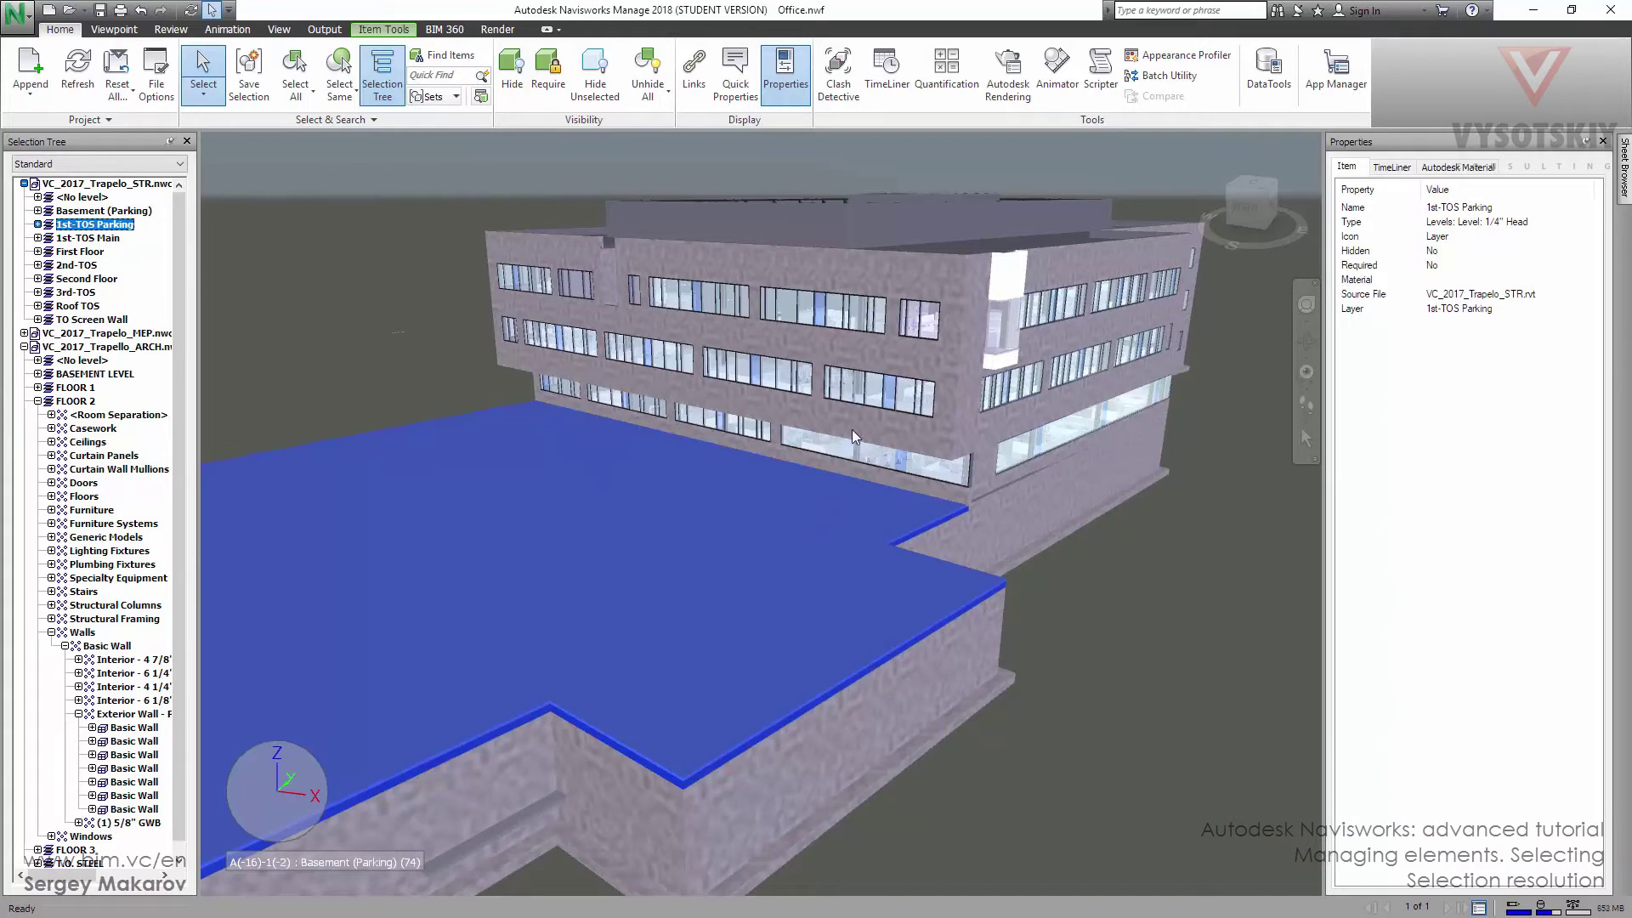
Set the selection resolution to First Object and select the wide Window_S2 on FLOOR 3.
{"action": "right_click", "coordinate": [774, 551]}
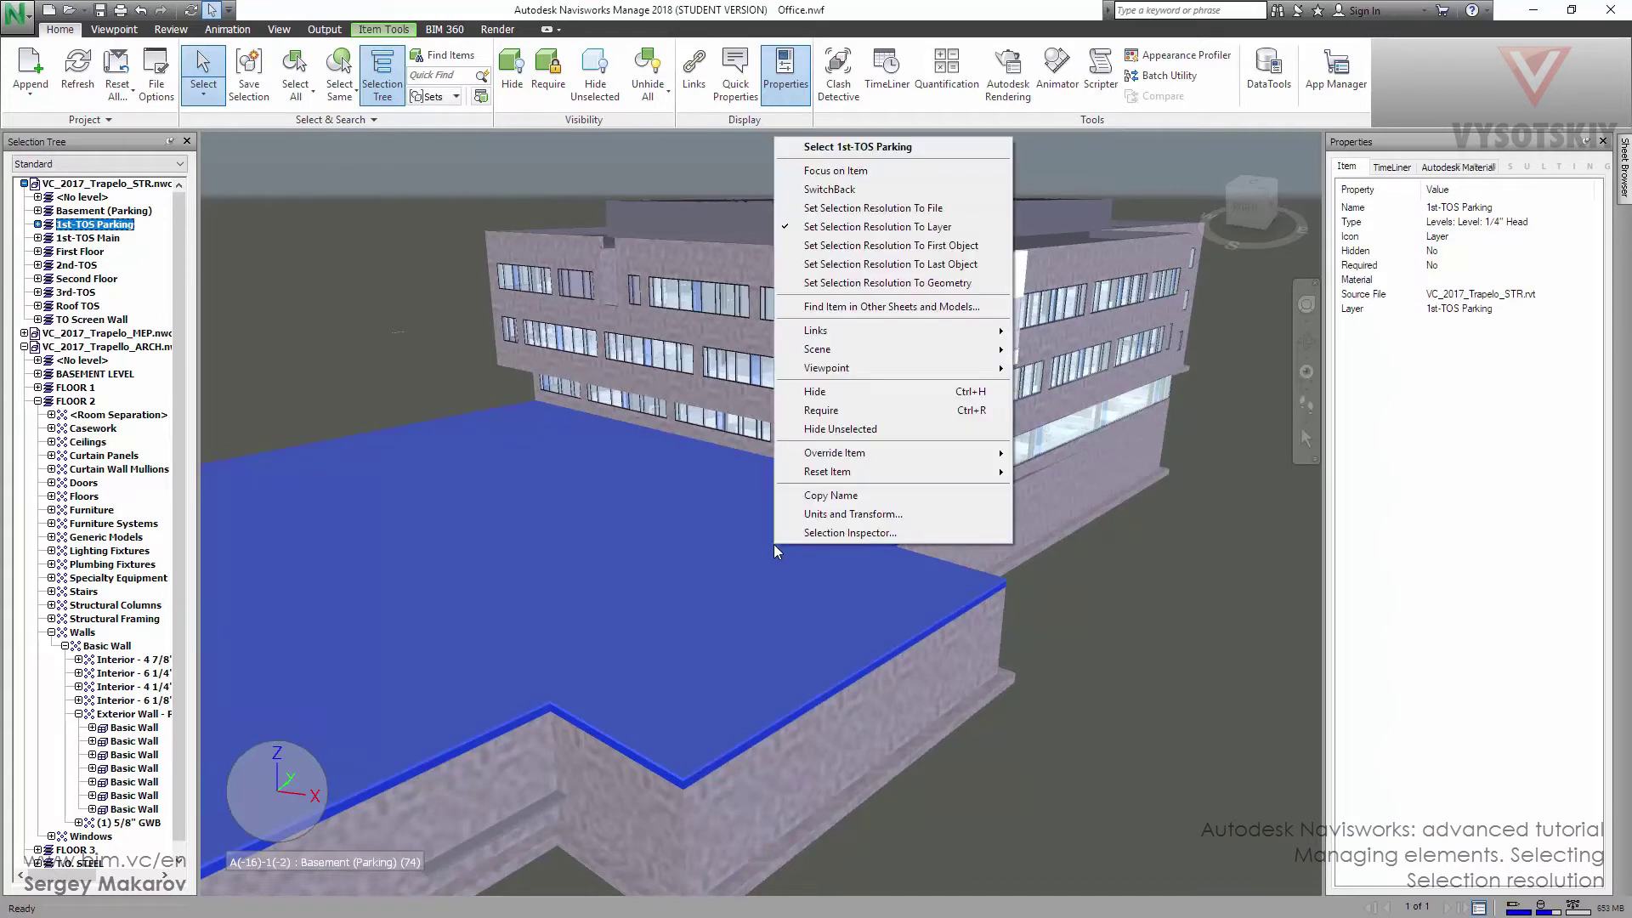
{"action": "left_click", "coordinate": [855, 245]}
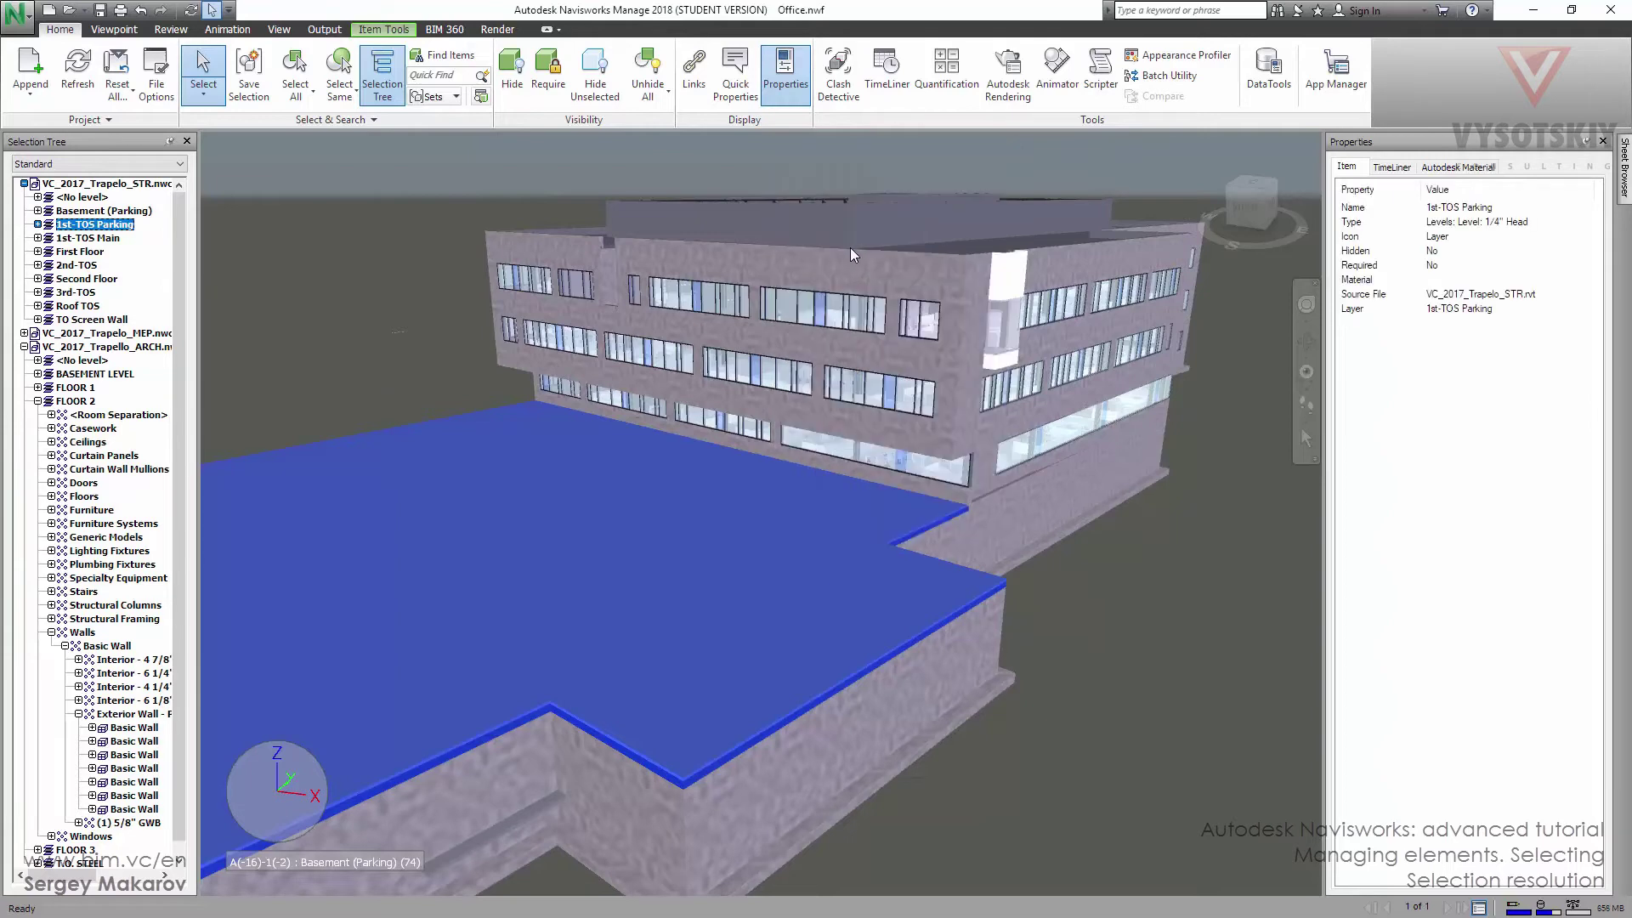
{"action": "left_click", "coordinate": [783, 308]}
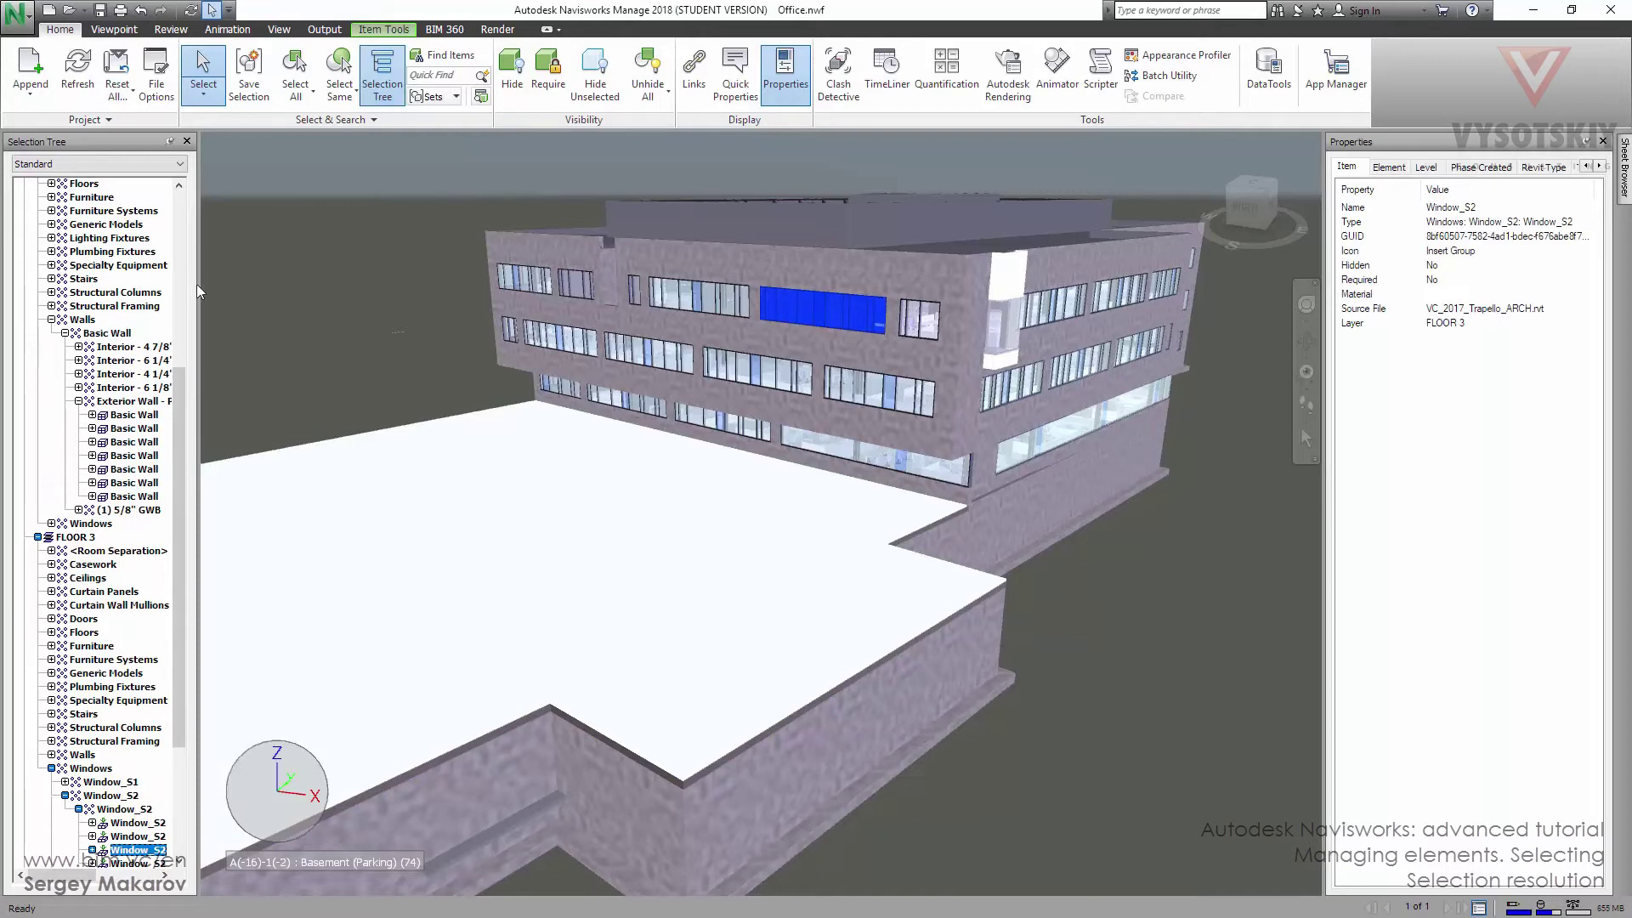
Widen the Selection Tree and Properties areas and examine the selected window's hierarchy and property categories.
{"action": "left_click_drag", "start_coordinate": [197, 284], "coordinate": [268, 287]}
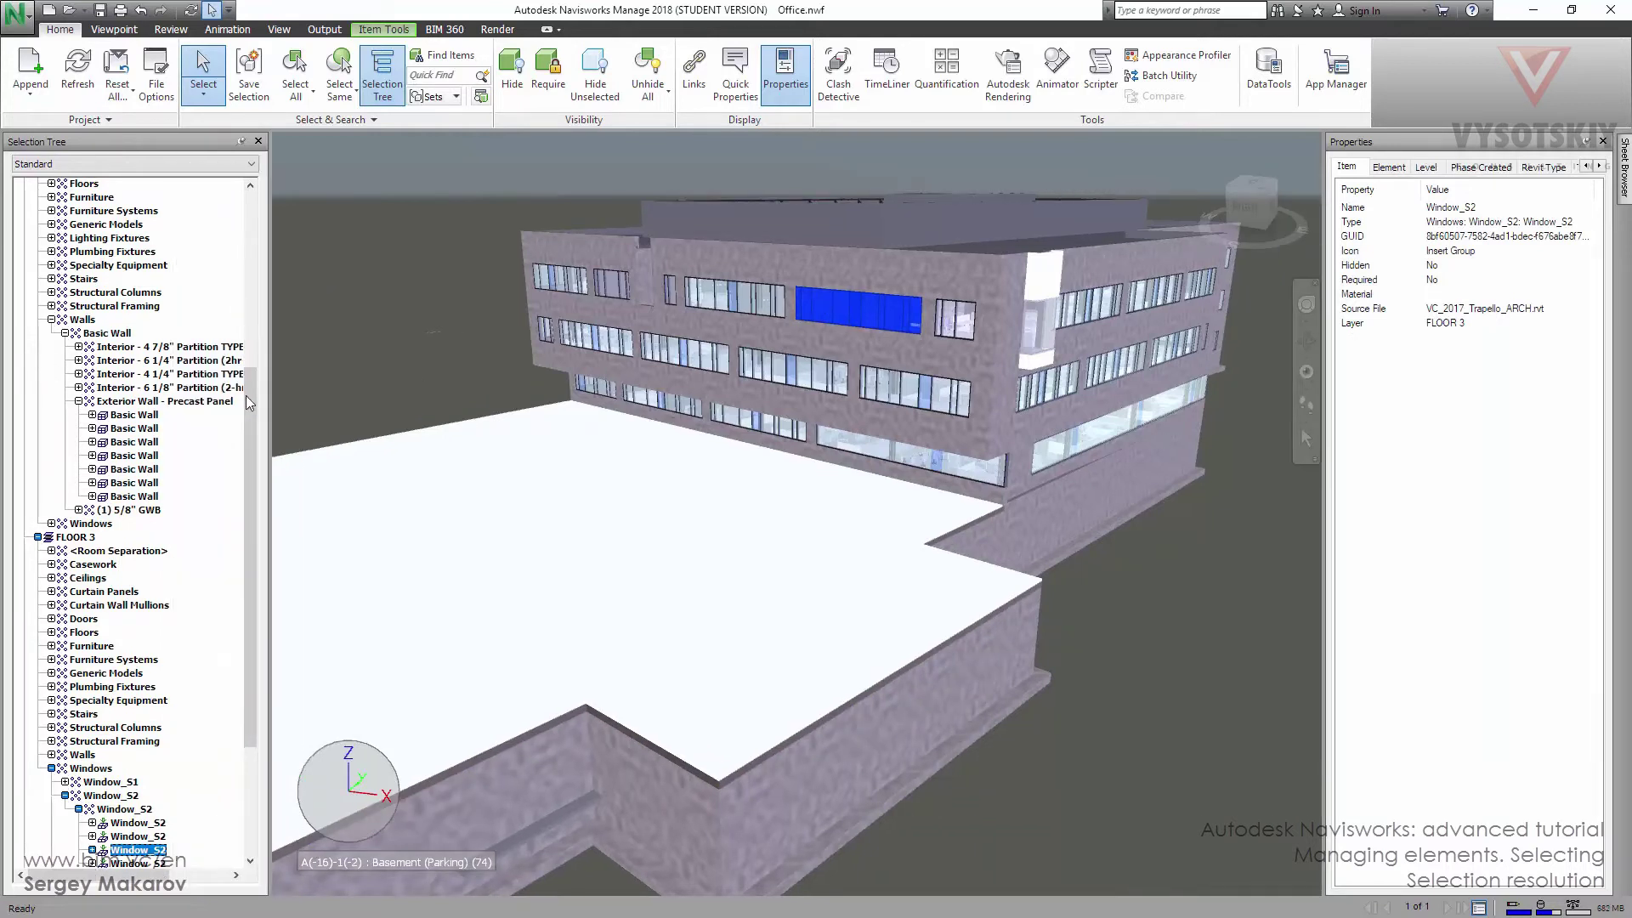
{"action": "scroll", "coordinate": [250, 408], "scroll_direction": "down", "scroll_amount": 5}
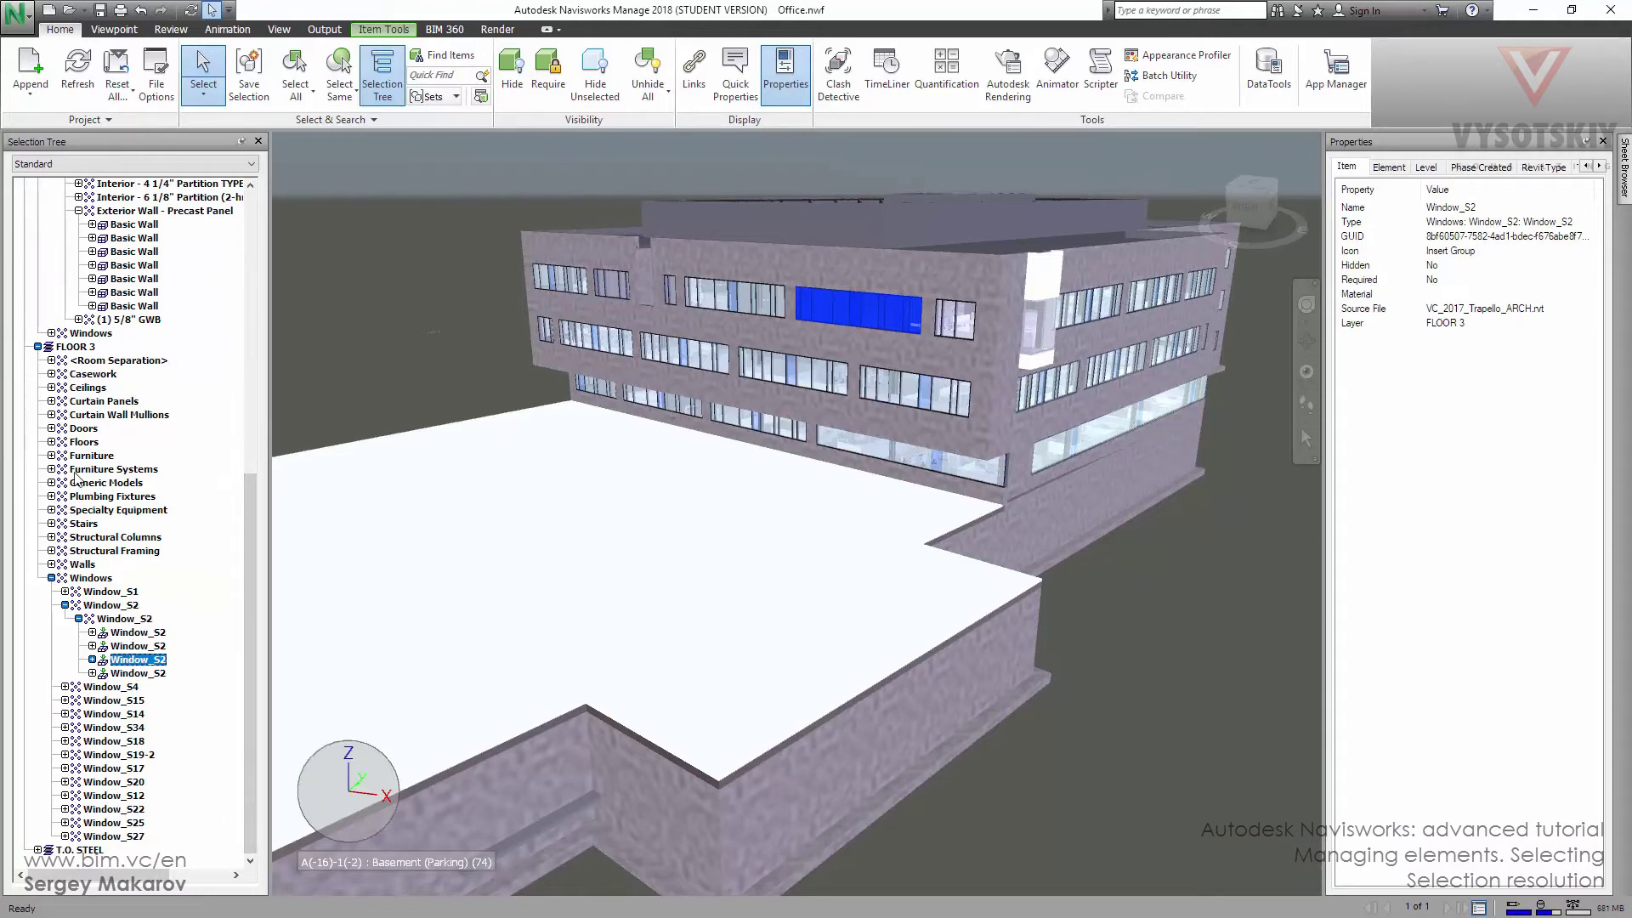
{"action": "left_click_drag", "start_coordinate": [249, 510], "coordinate": [262, 223]}
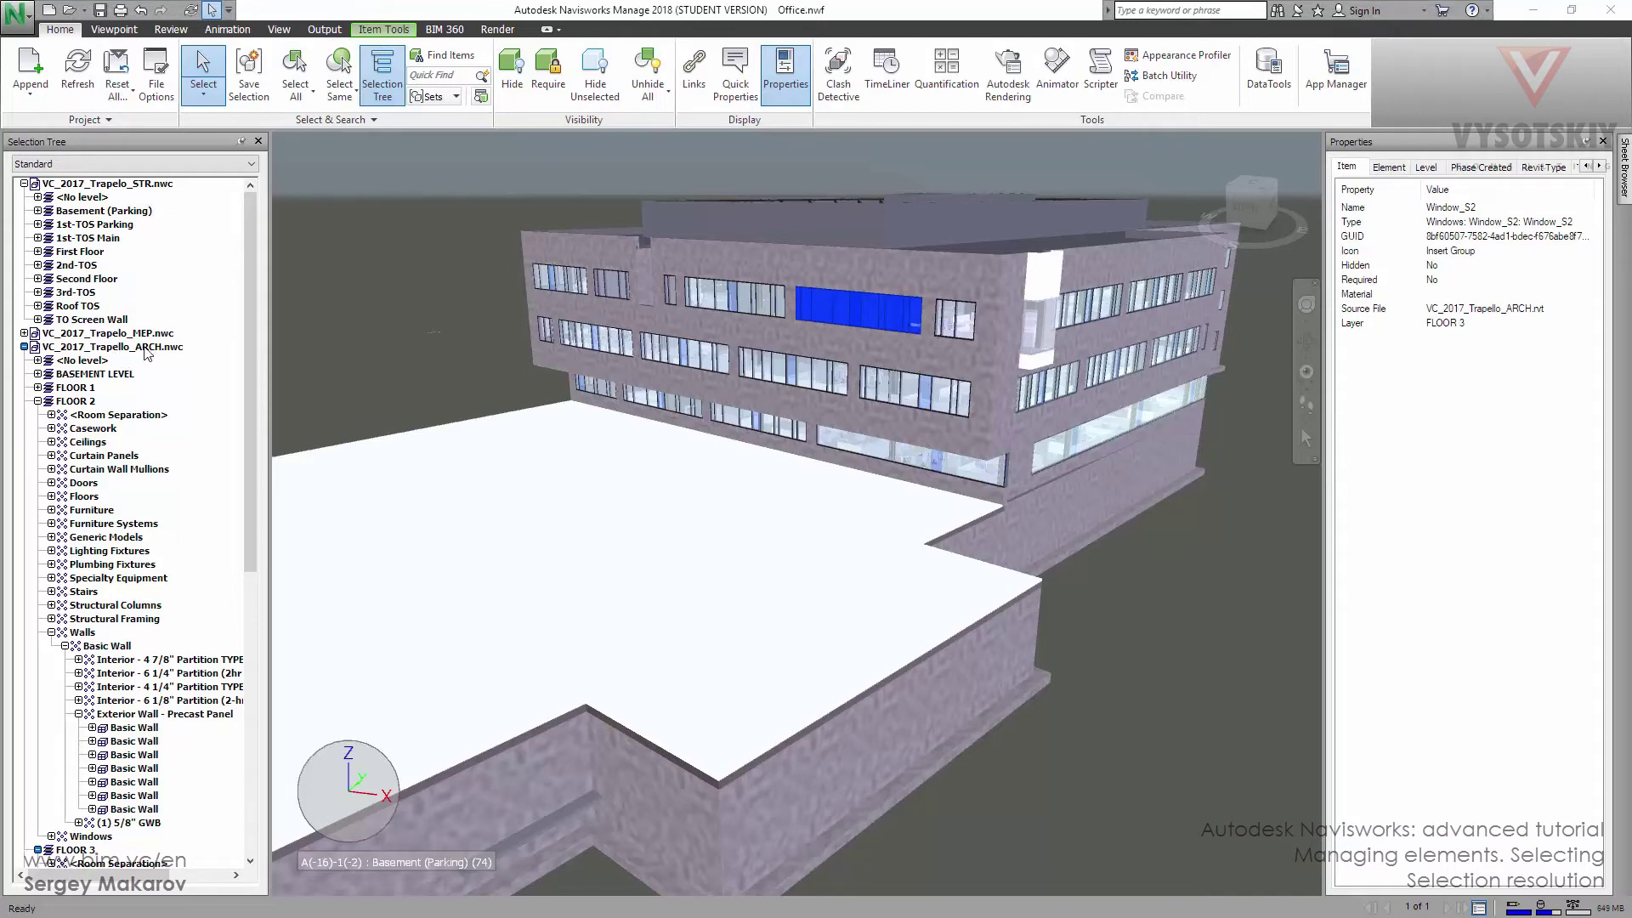
{"action": "left_click_drag", "start_coordinate": [251, 344], "coordinate": [237, 499]}
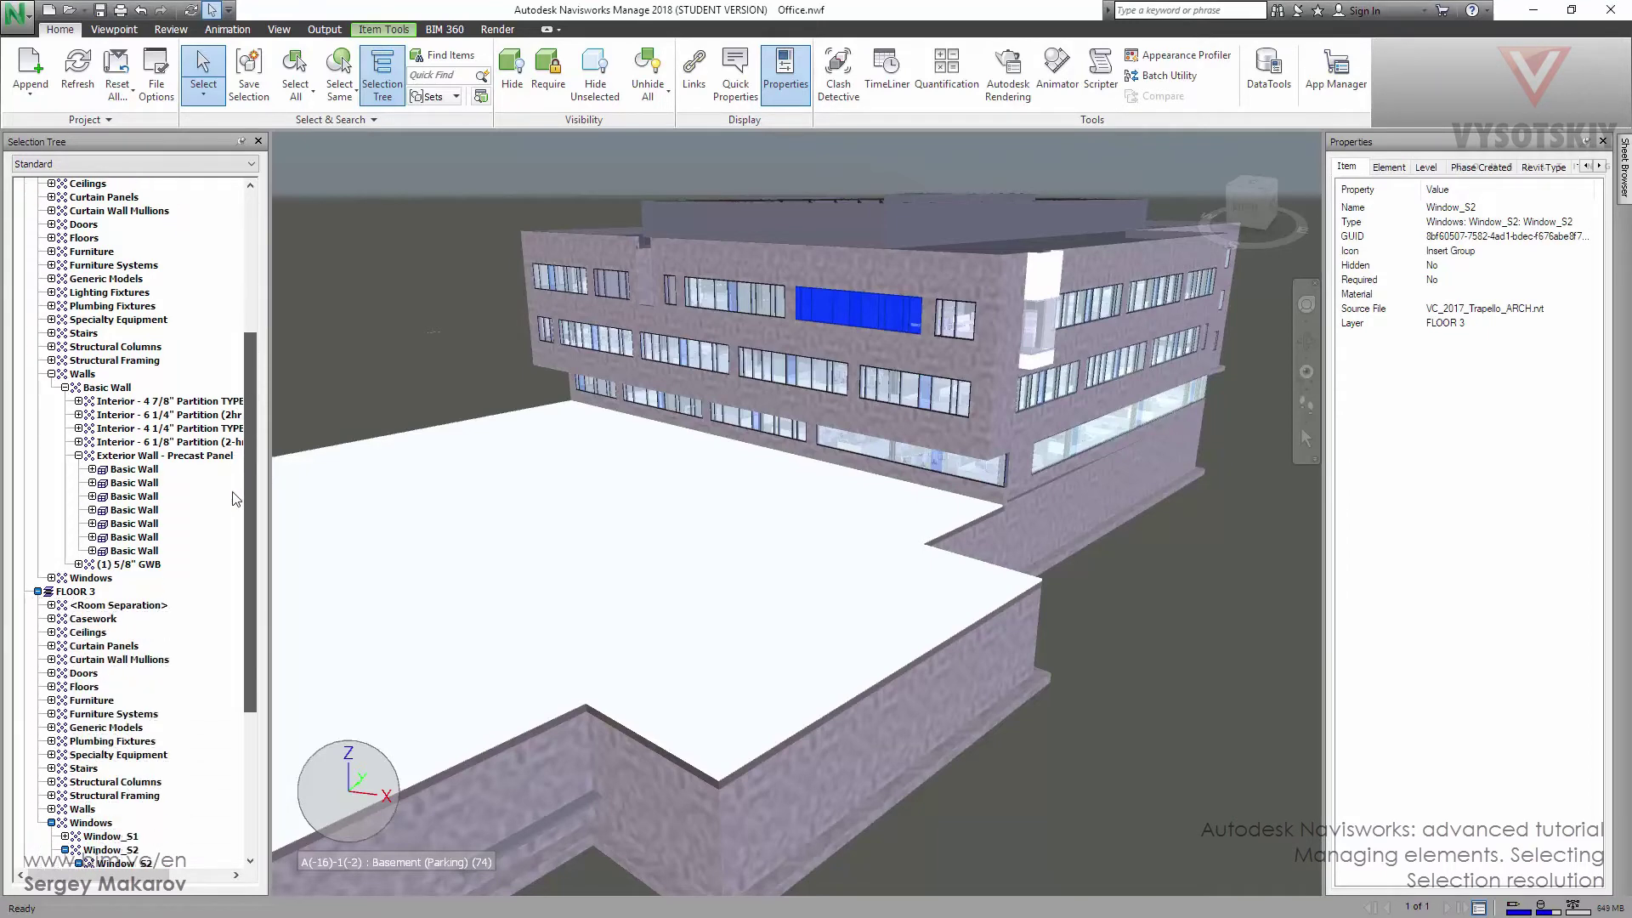
{"action": "scroll", "coordinate": [237, 499], "scroll_direction": "down", "scroll_amount": 5}
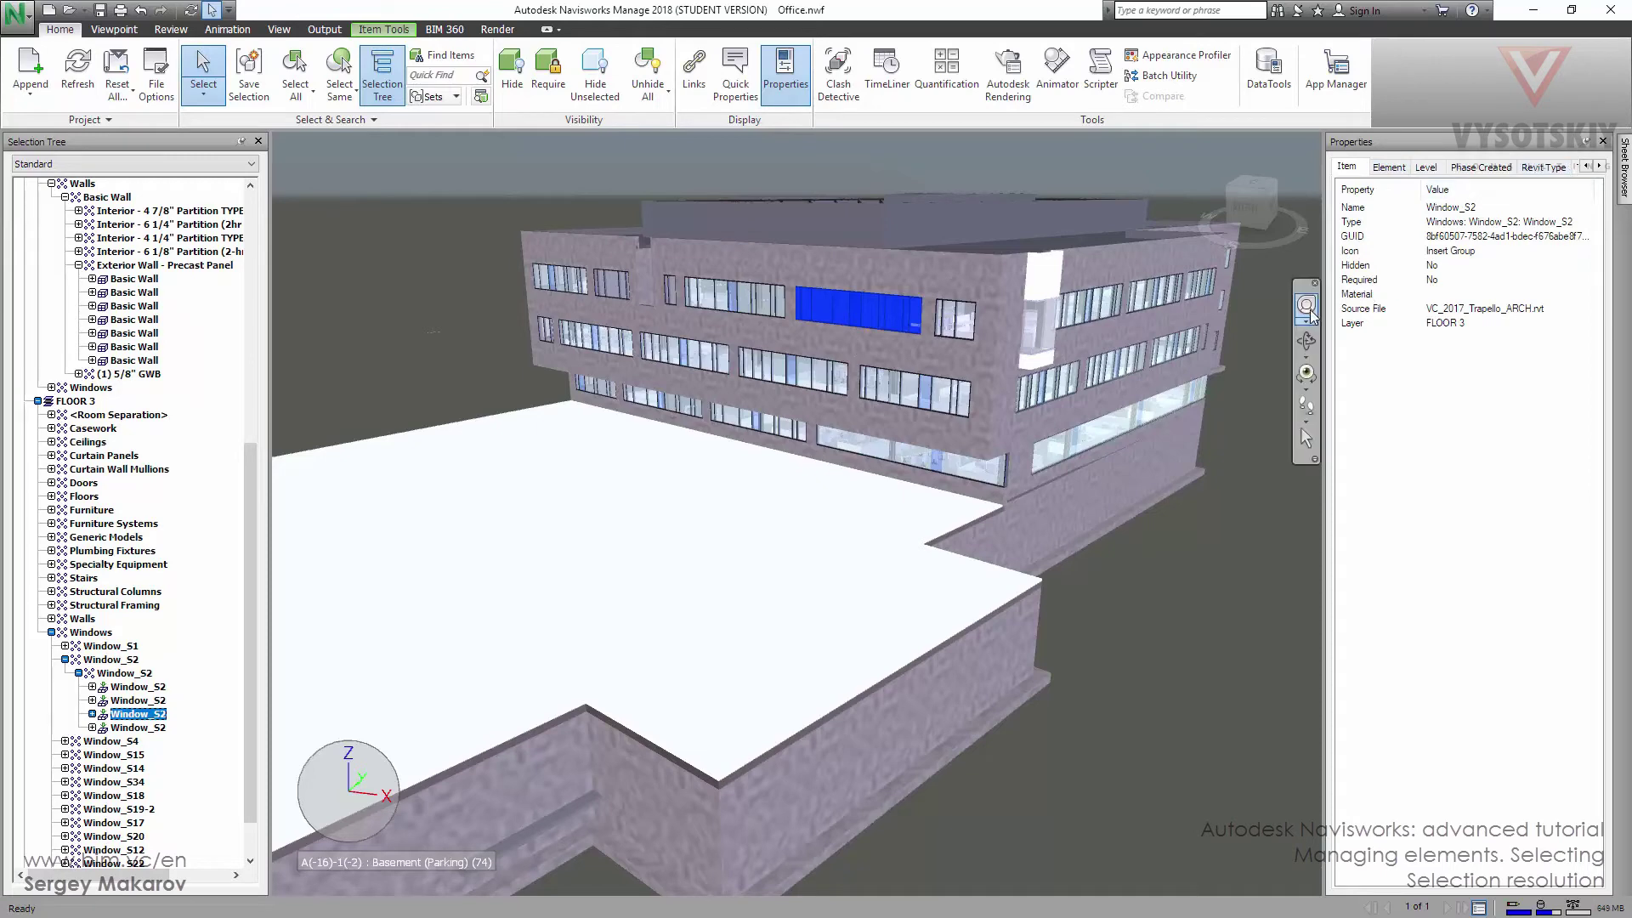
{"action": "left_click_drag", "start_coordinate": [1324, 298], "coordinate": [1241, 306]}
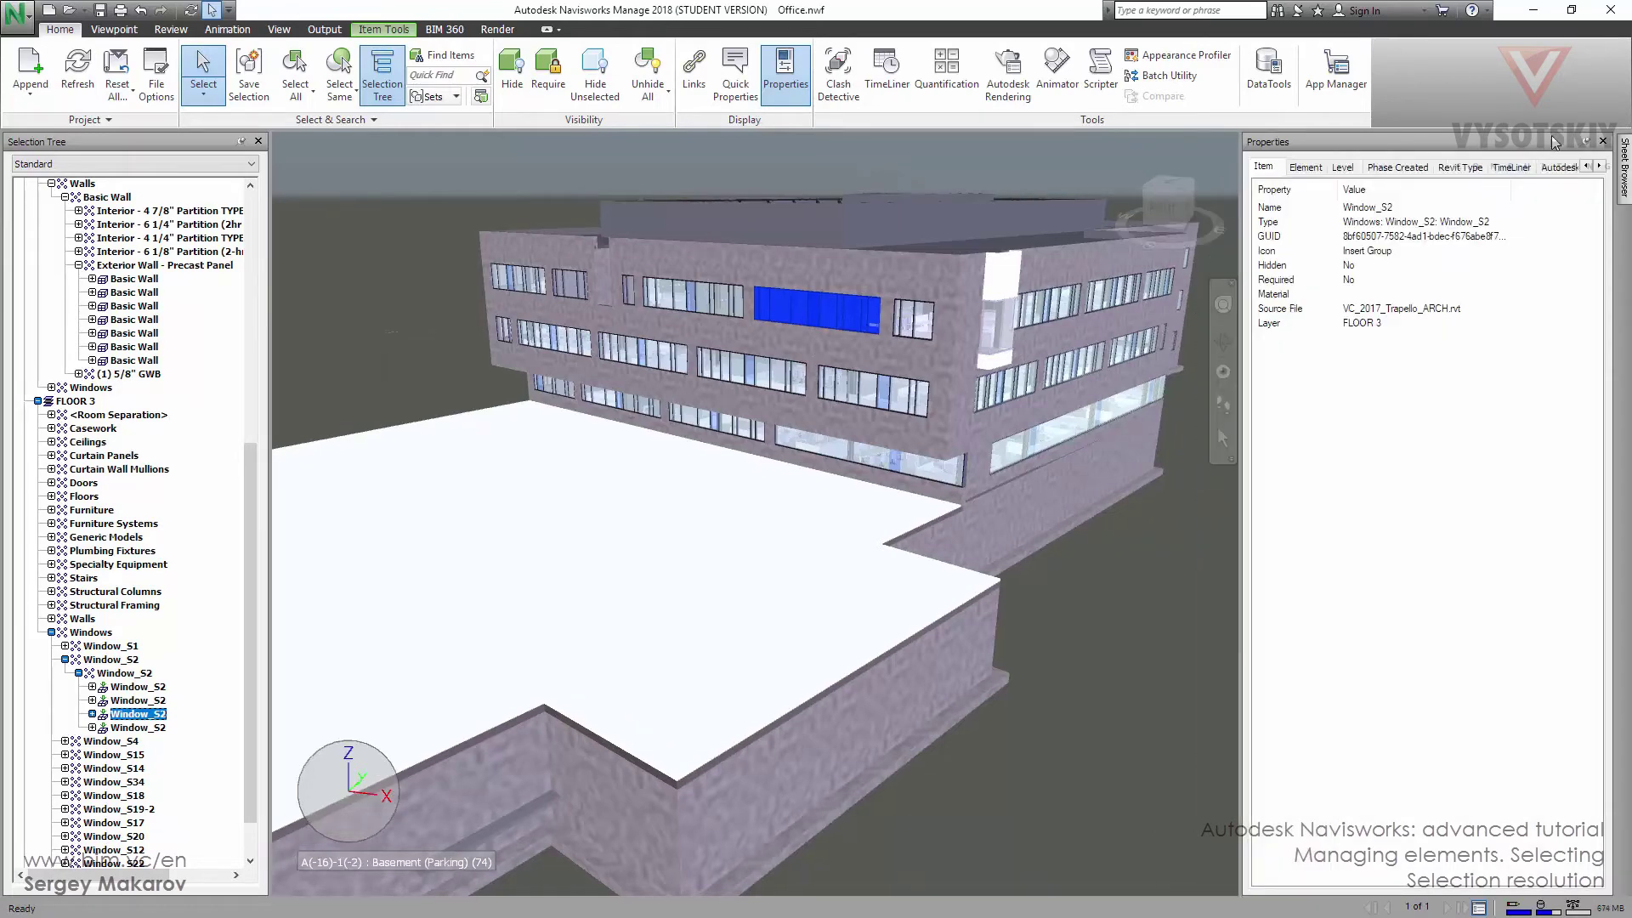
{"action": "left_click", "coordinate": [1587, 167]}
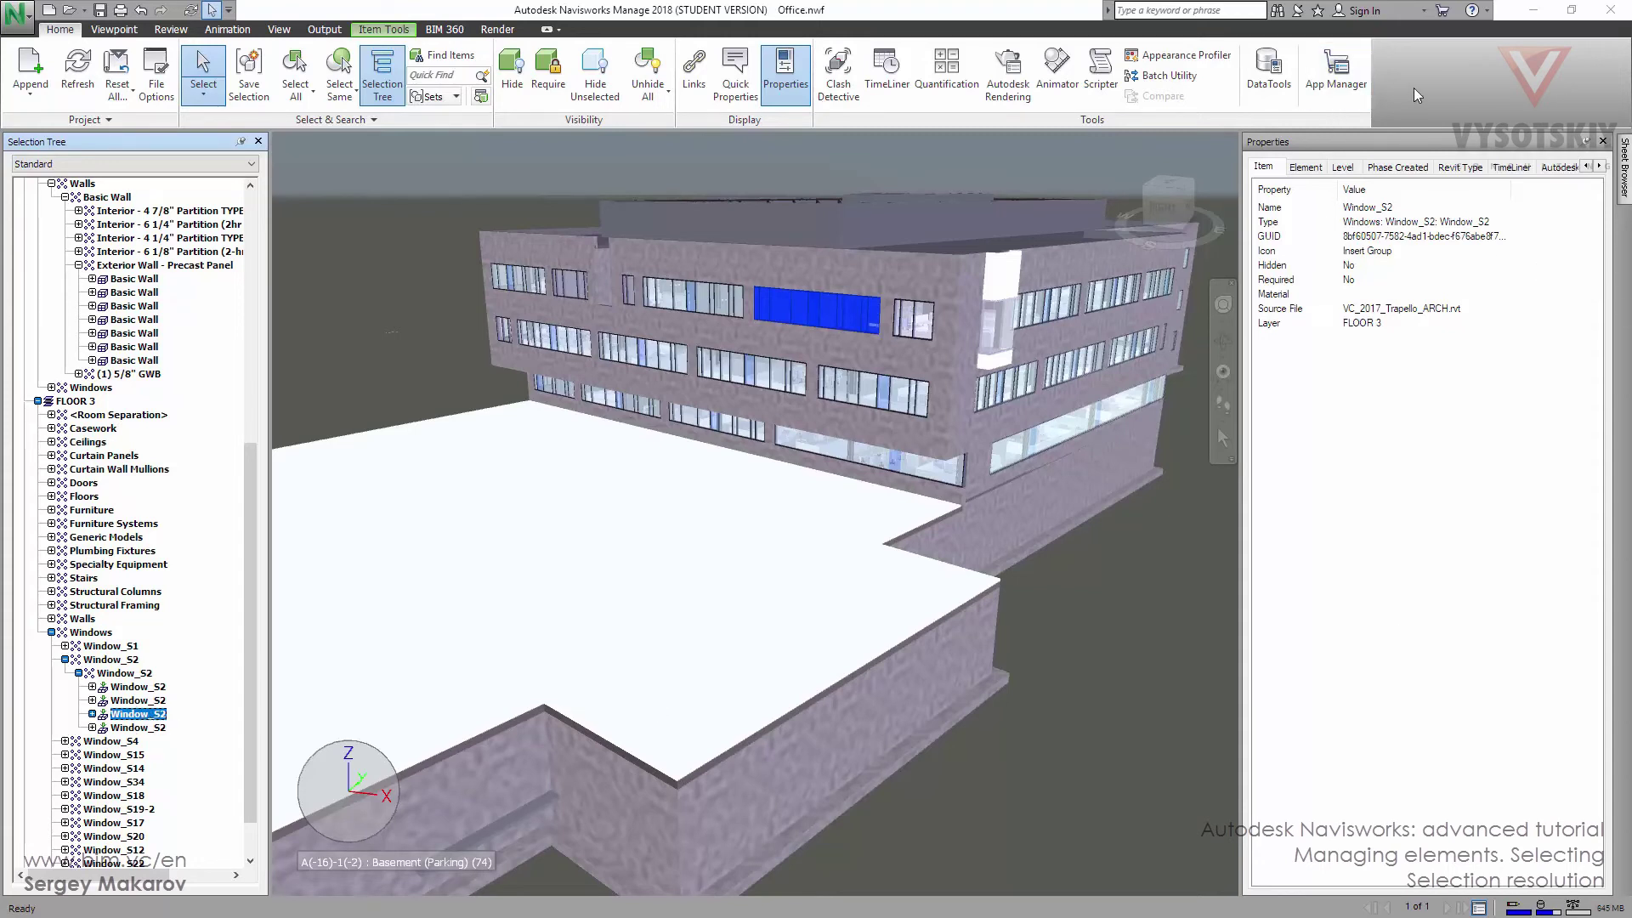
Set the selection resolution to Last Object, select the same window, and compare its properties with those of its parent Window_S2 item.
{"action": "right_click", "coordinate": [809, 318]}
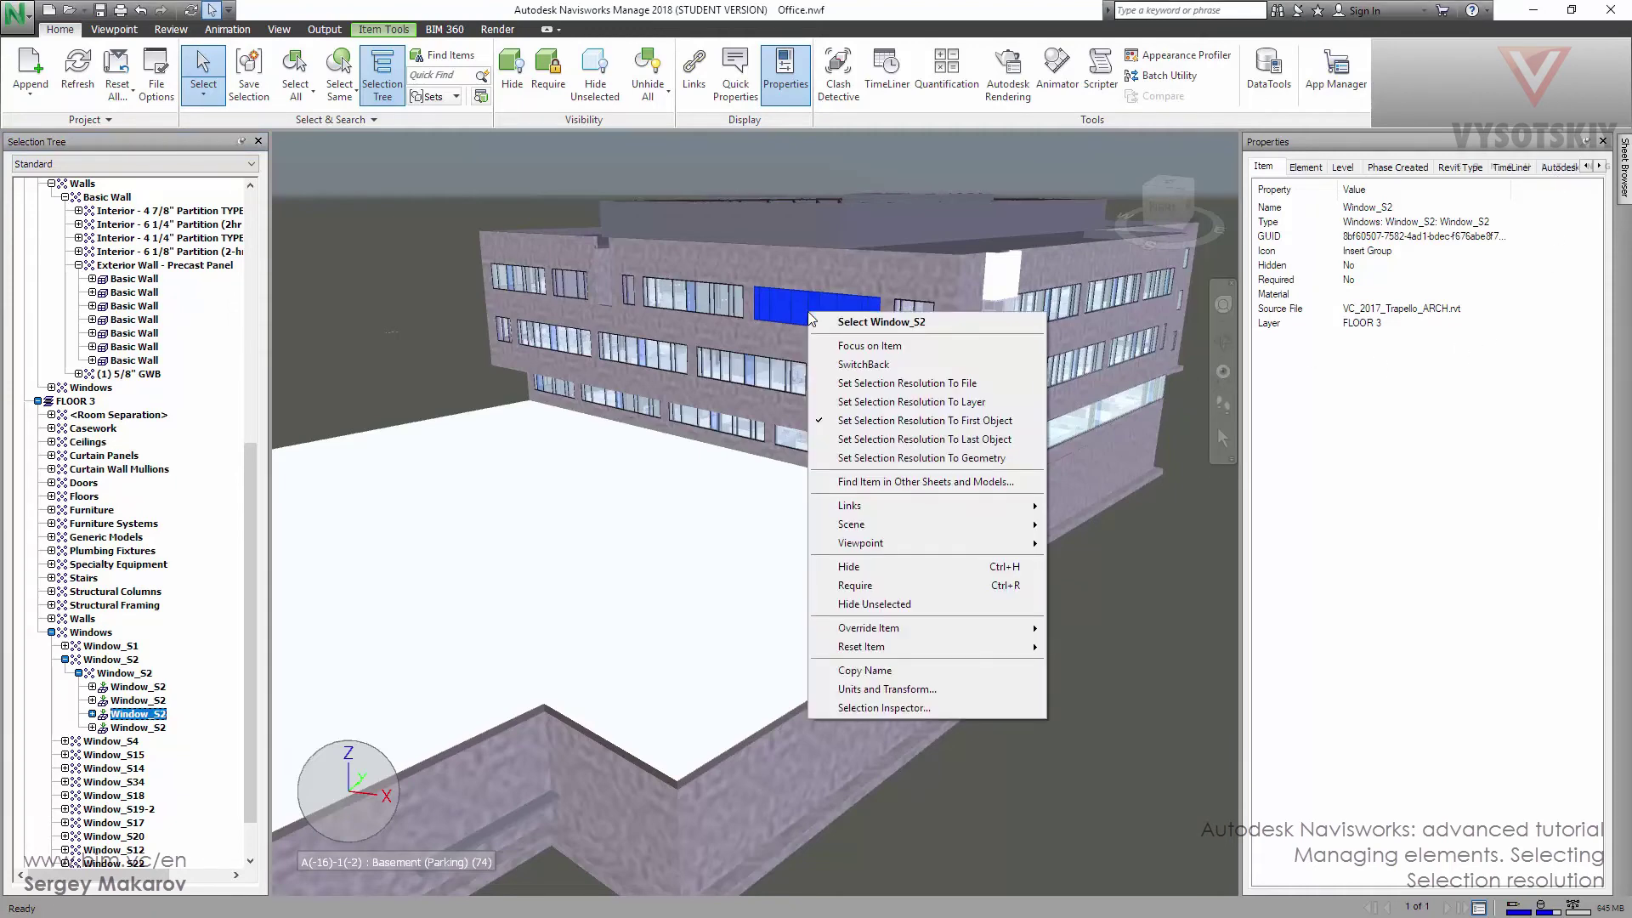
{"action": "left_click", "coordinate": [904, 439]}
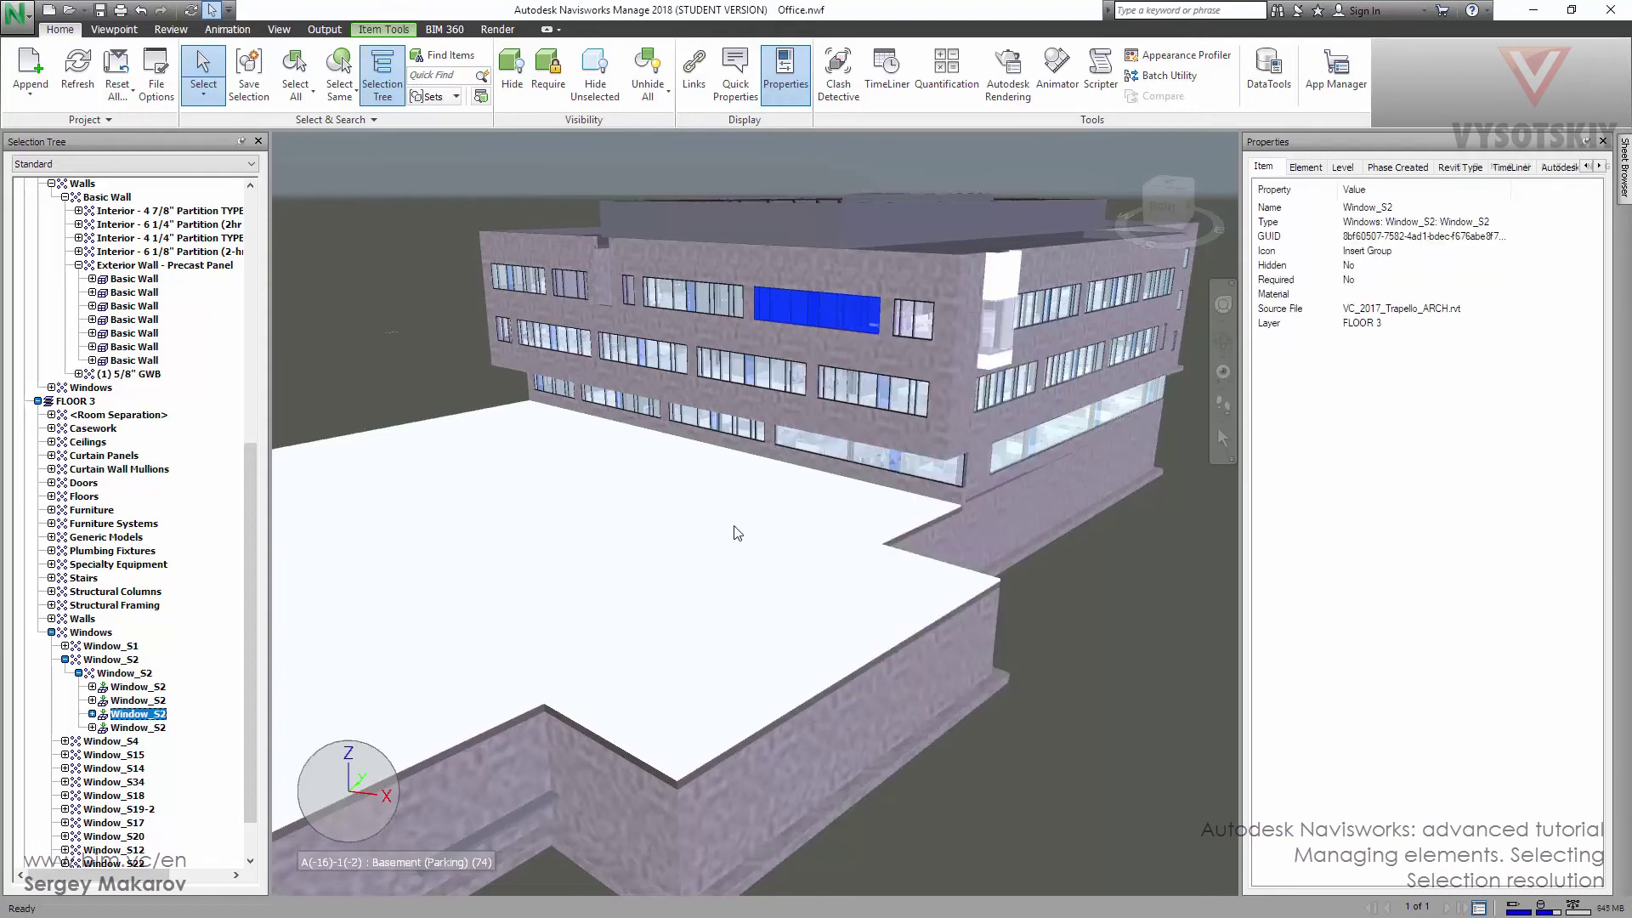
{"action": "left_click", "coordinate": [837, 310]}
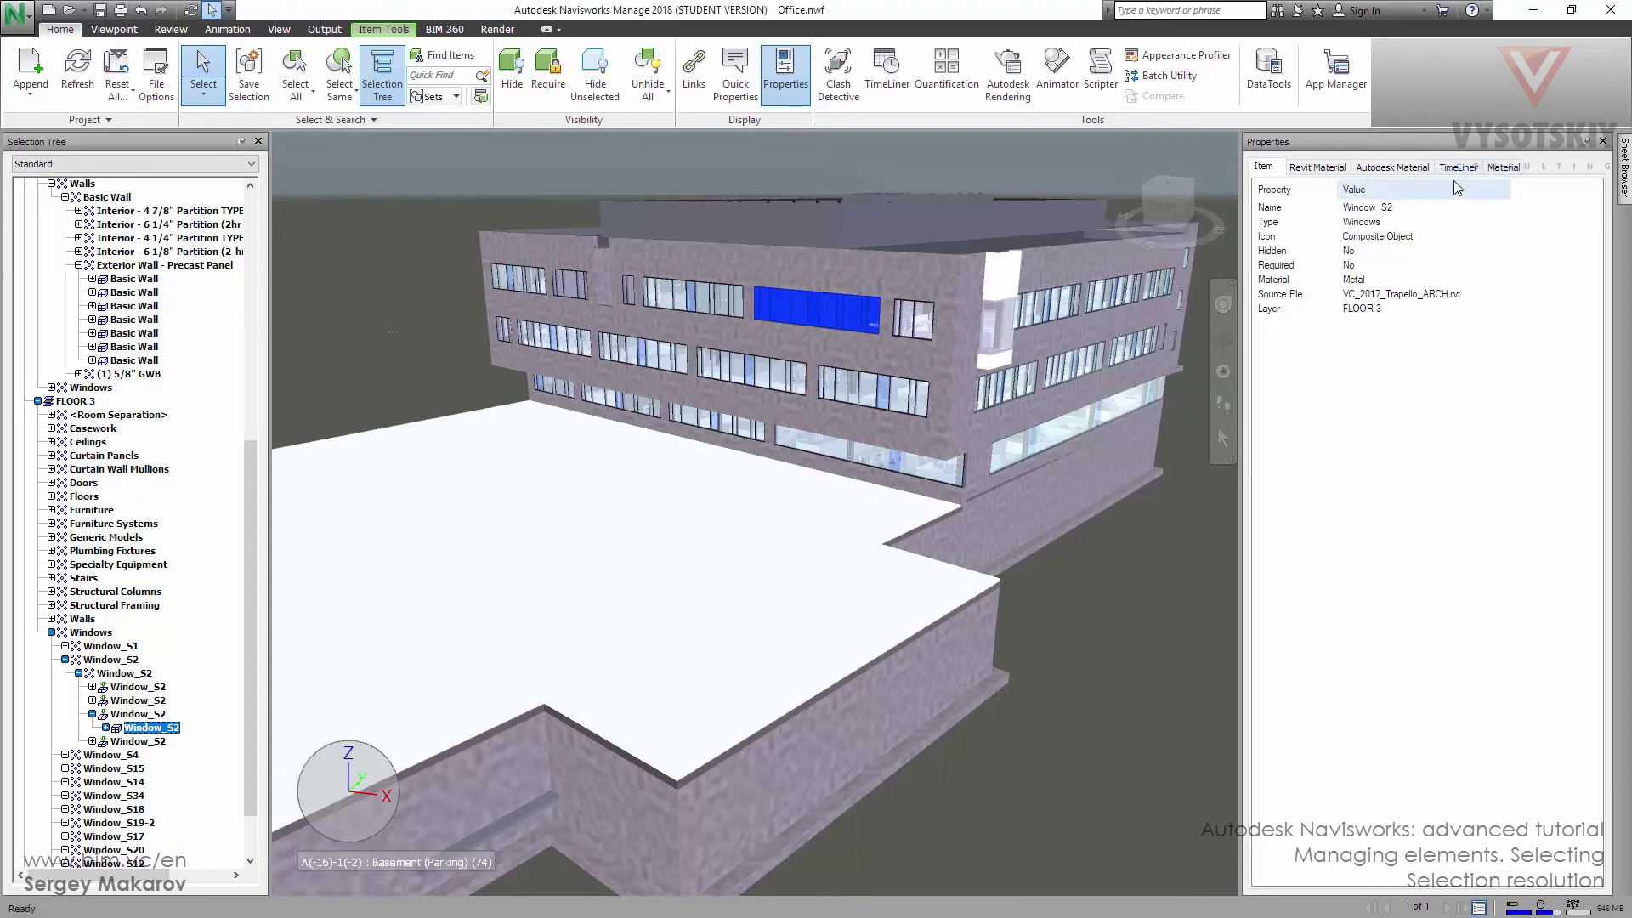
{"action": "left_click", "coordinate": [127, 714]}
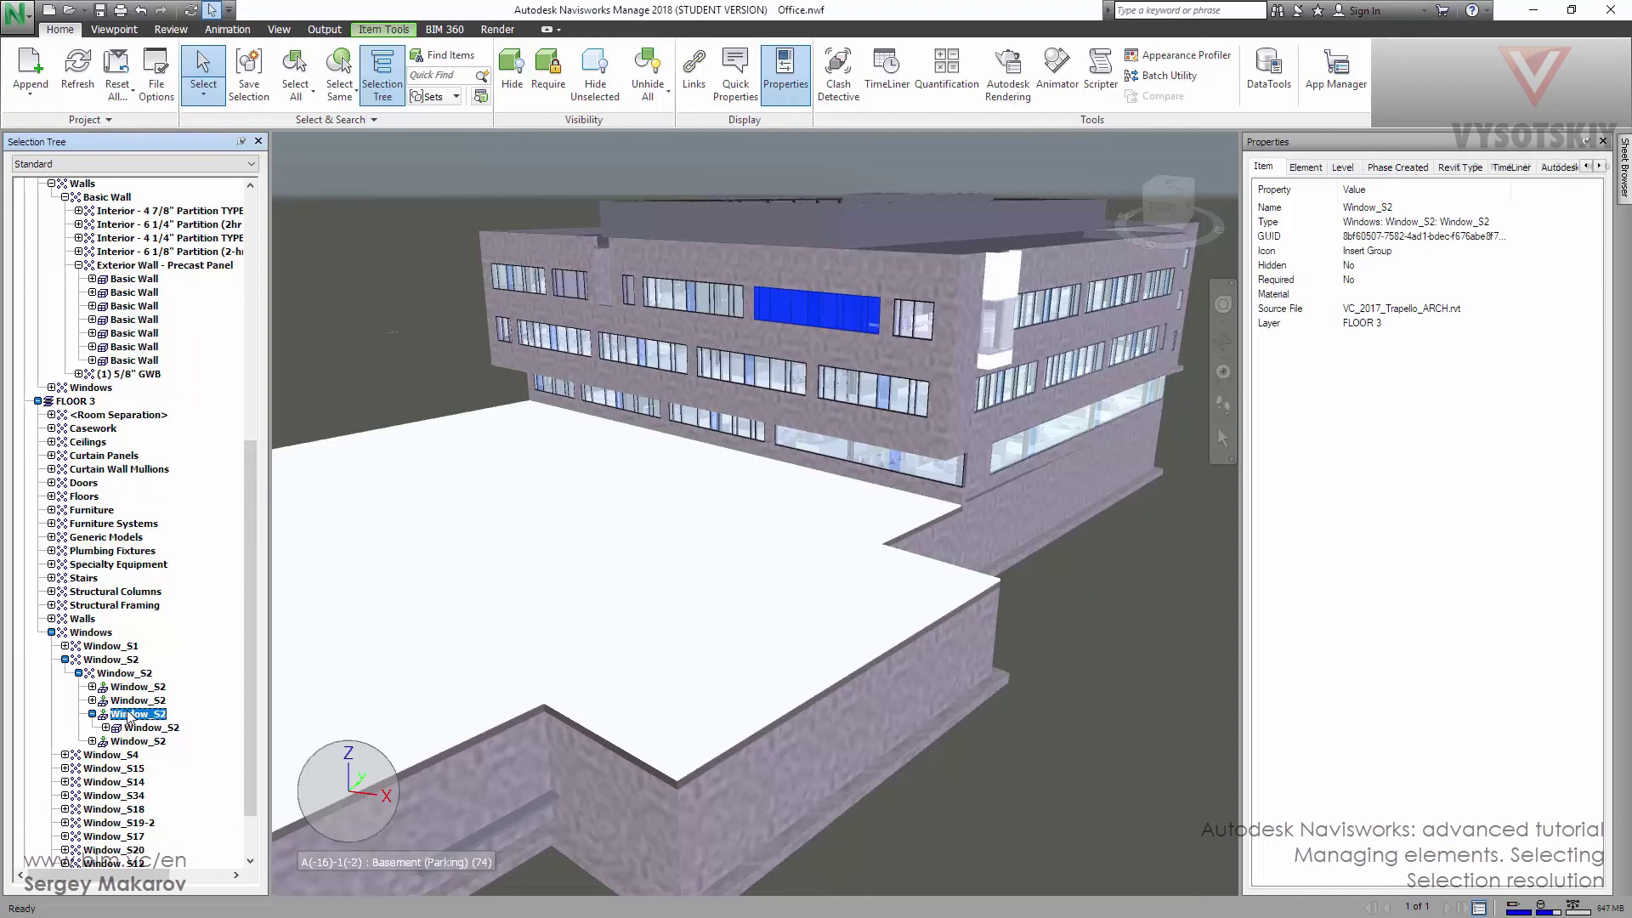
{"action": "left_click", "coordinate": [151, 728]}
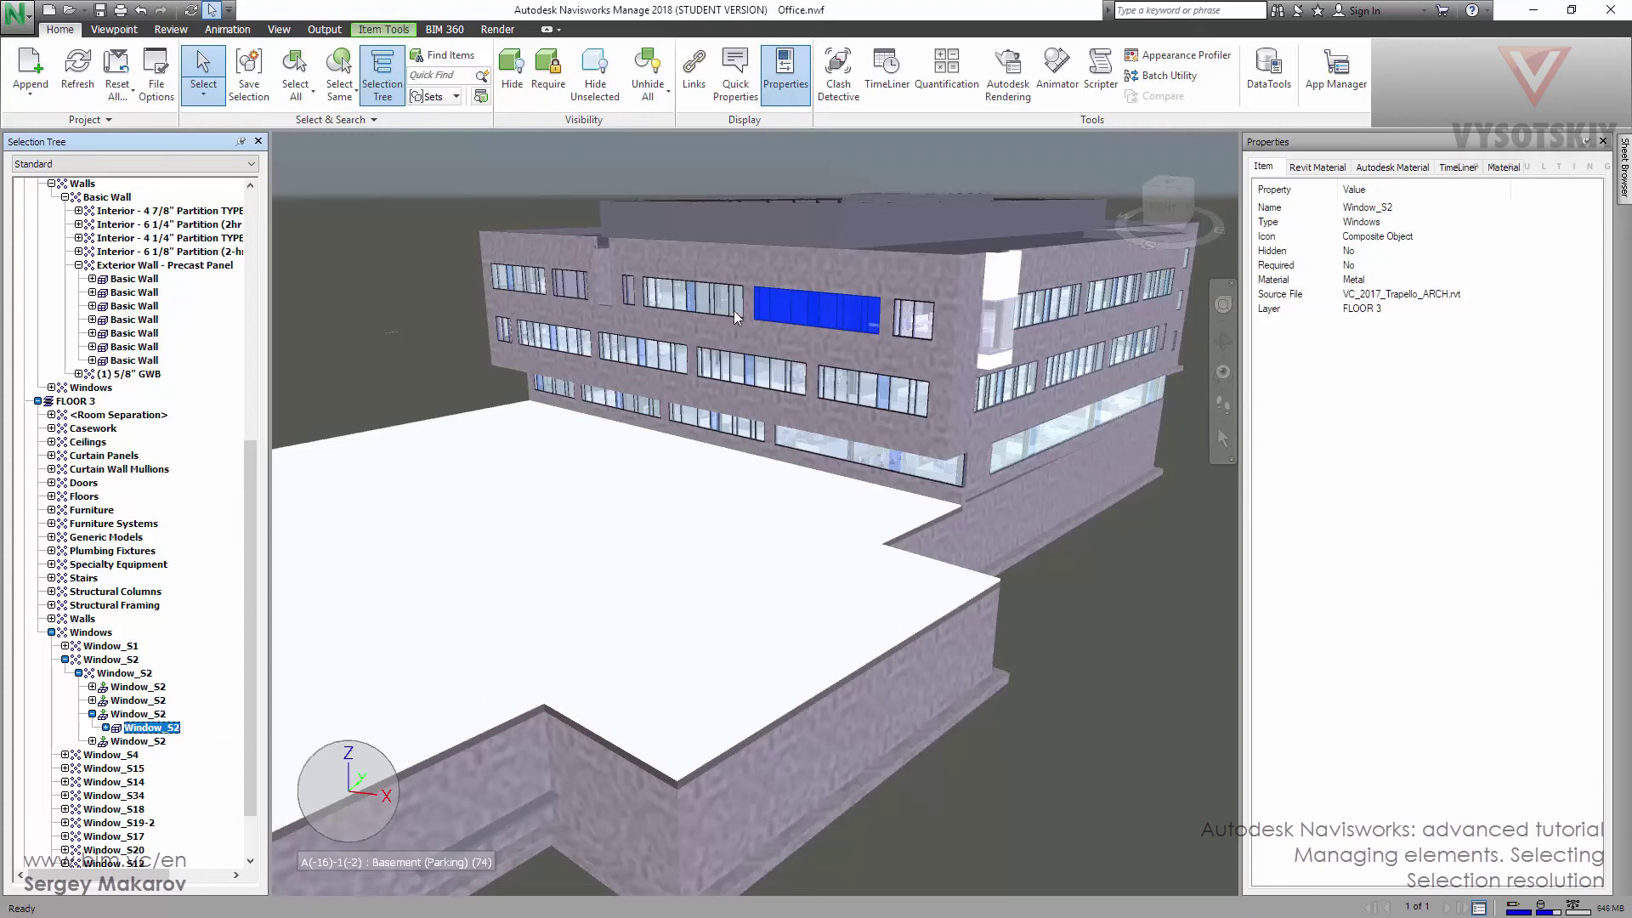
Set the selection resolution to Geometry and select the Exterior Glass of the same FLOOR 3 window.
{"action": "right_click", "coordinate": [785, 346]}
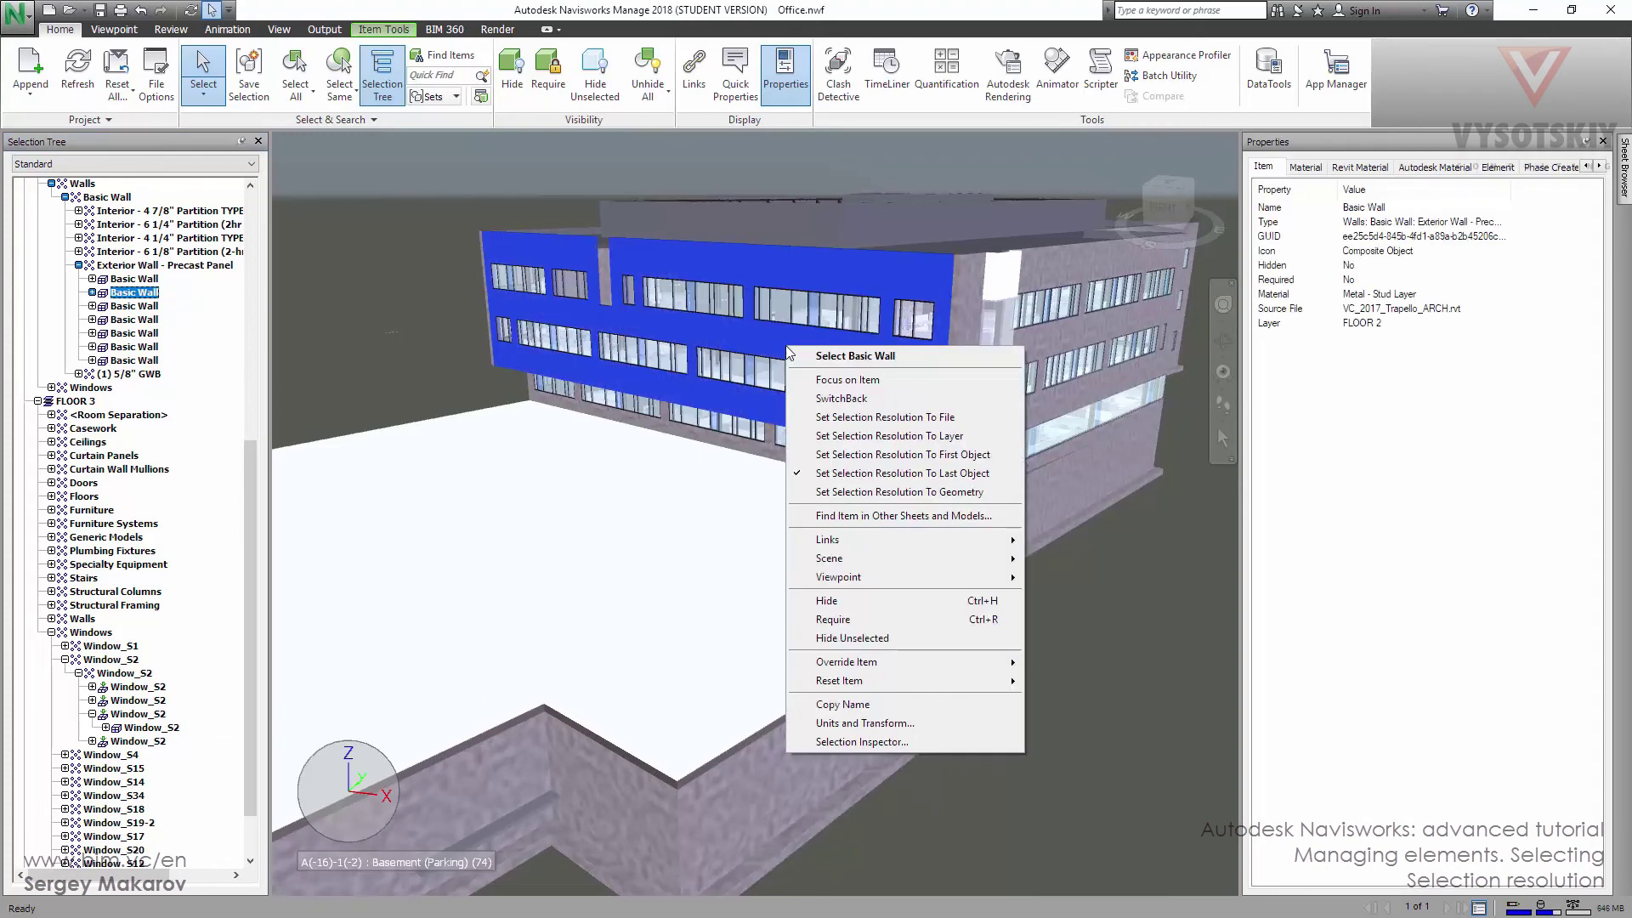
{"action": "left_click", "coordinate": [855, 493]}
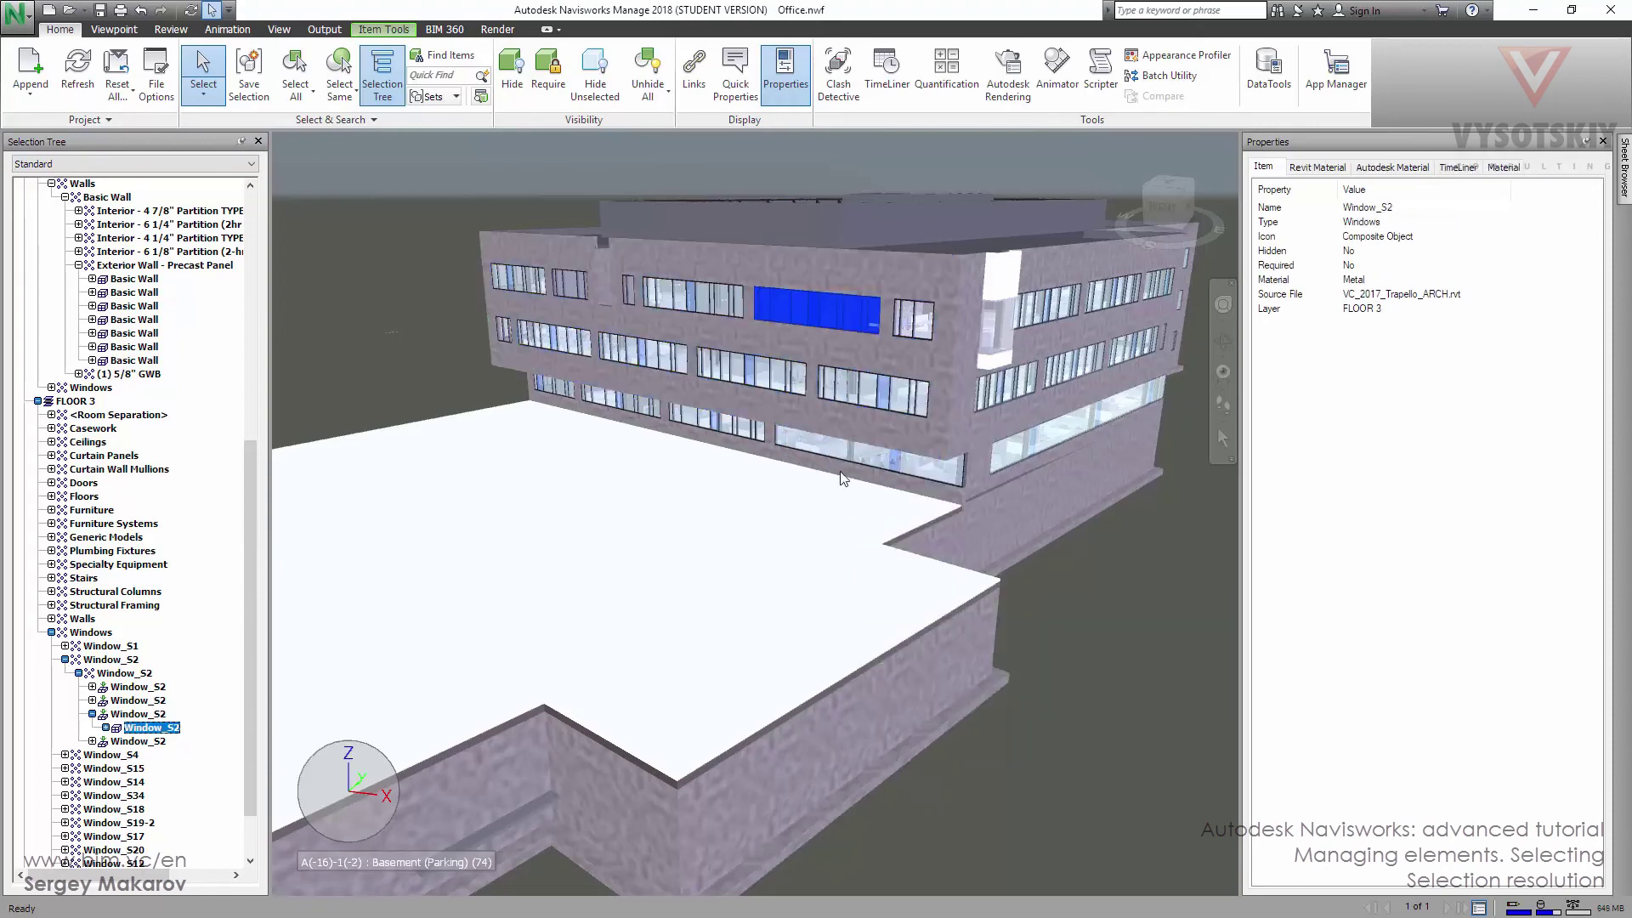
{"action": "left_click", "coordinate": [782, 303], "text": "shift"}
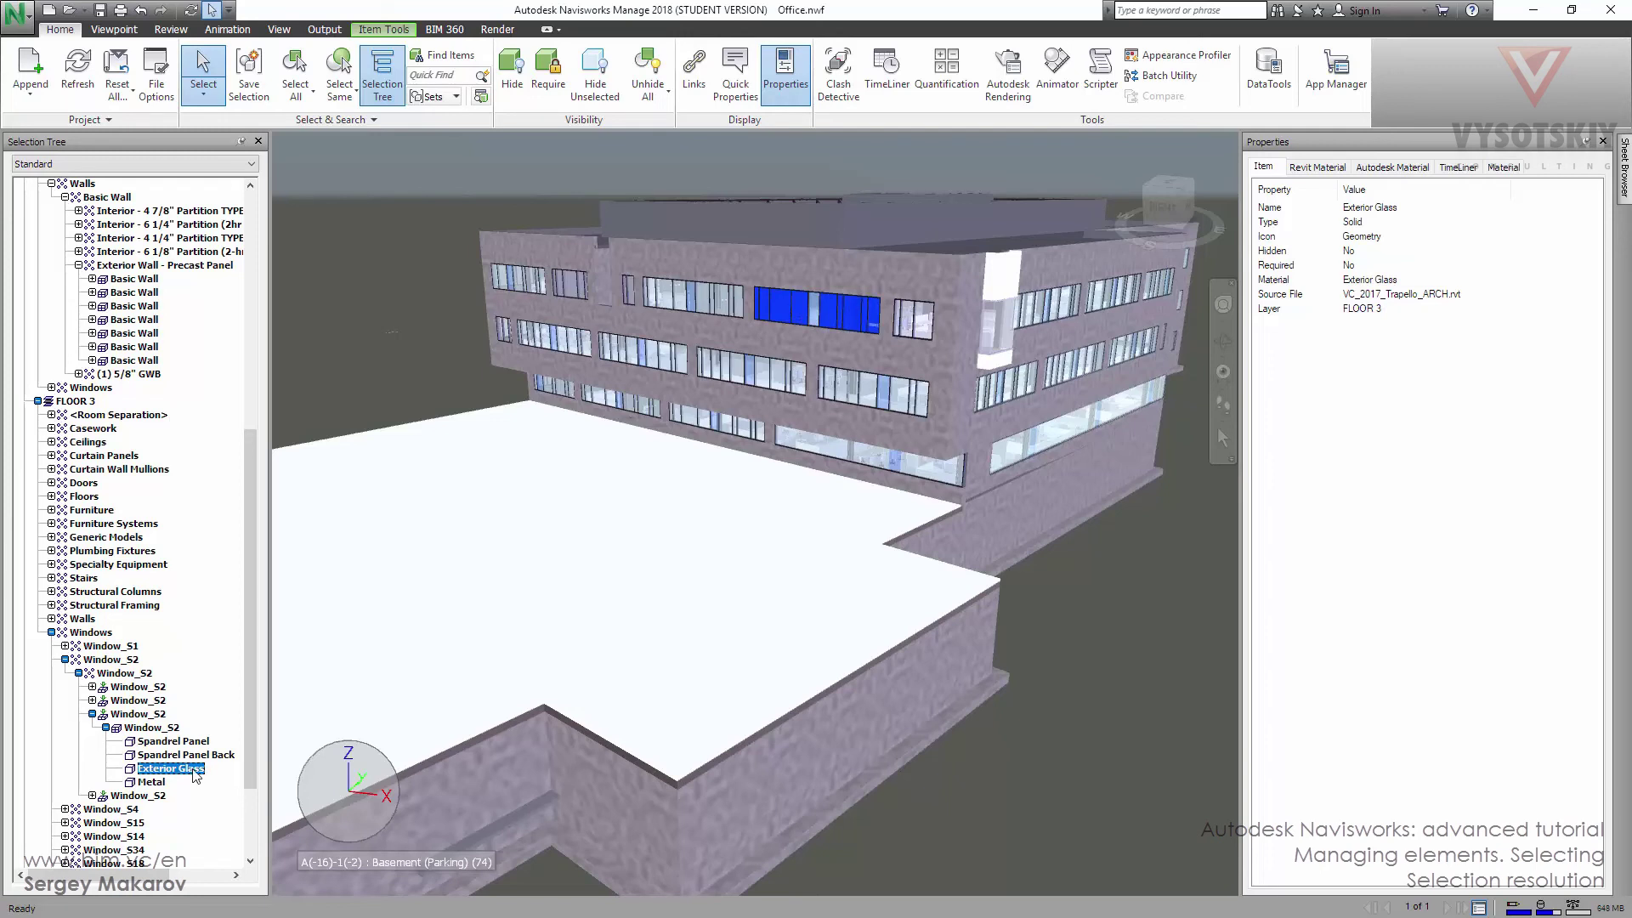
Examine the window's Metal and Spandrel Panel Back geometry in the hierarchy, ending with Exterior Glass selected.
{"action": "left_click", "coordinate": [161, 783]}
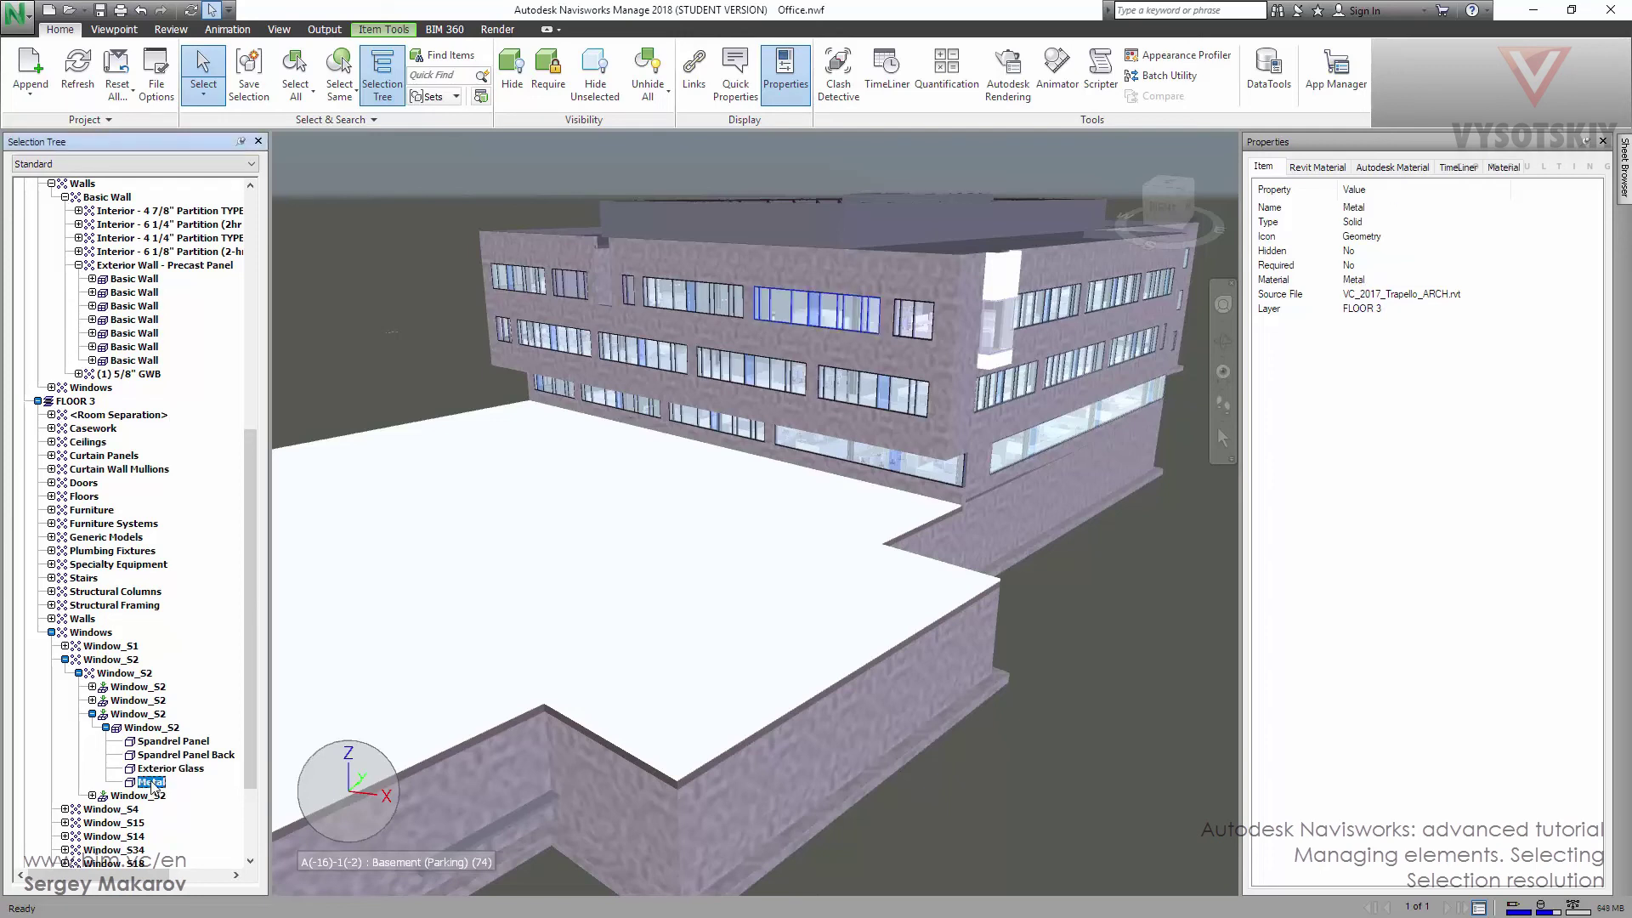
{"action": "left_click", "coordinate": [167, 742]}
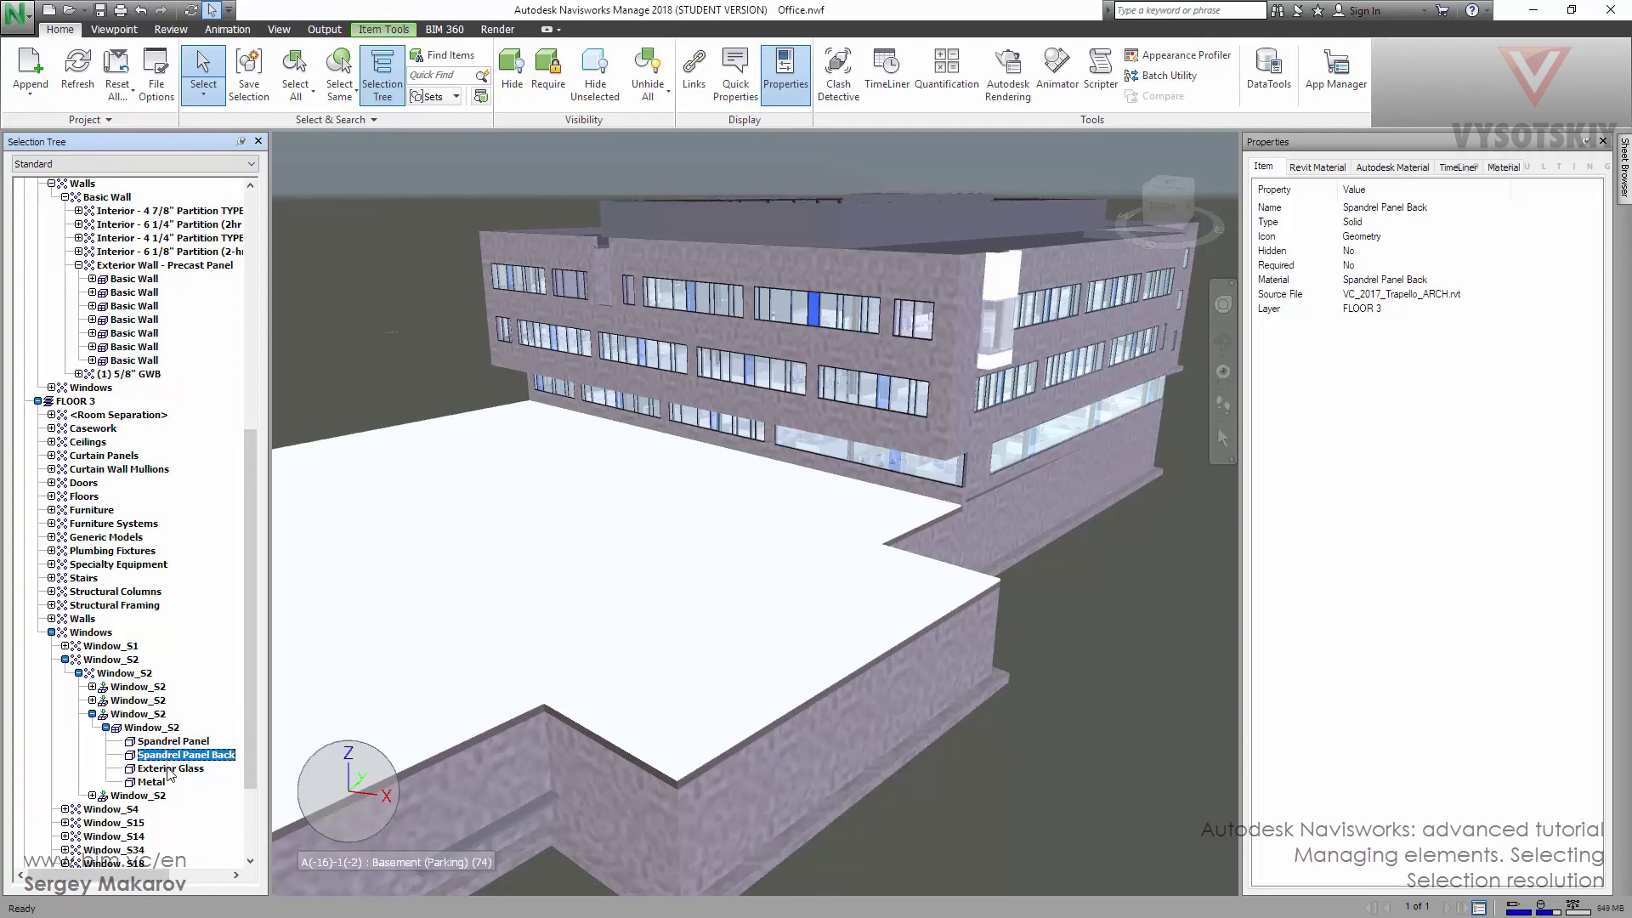
{"action": "left_click", "coordinate": [170, 769]}
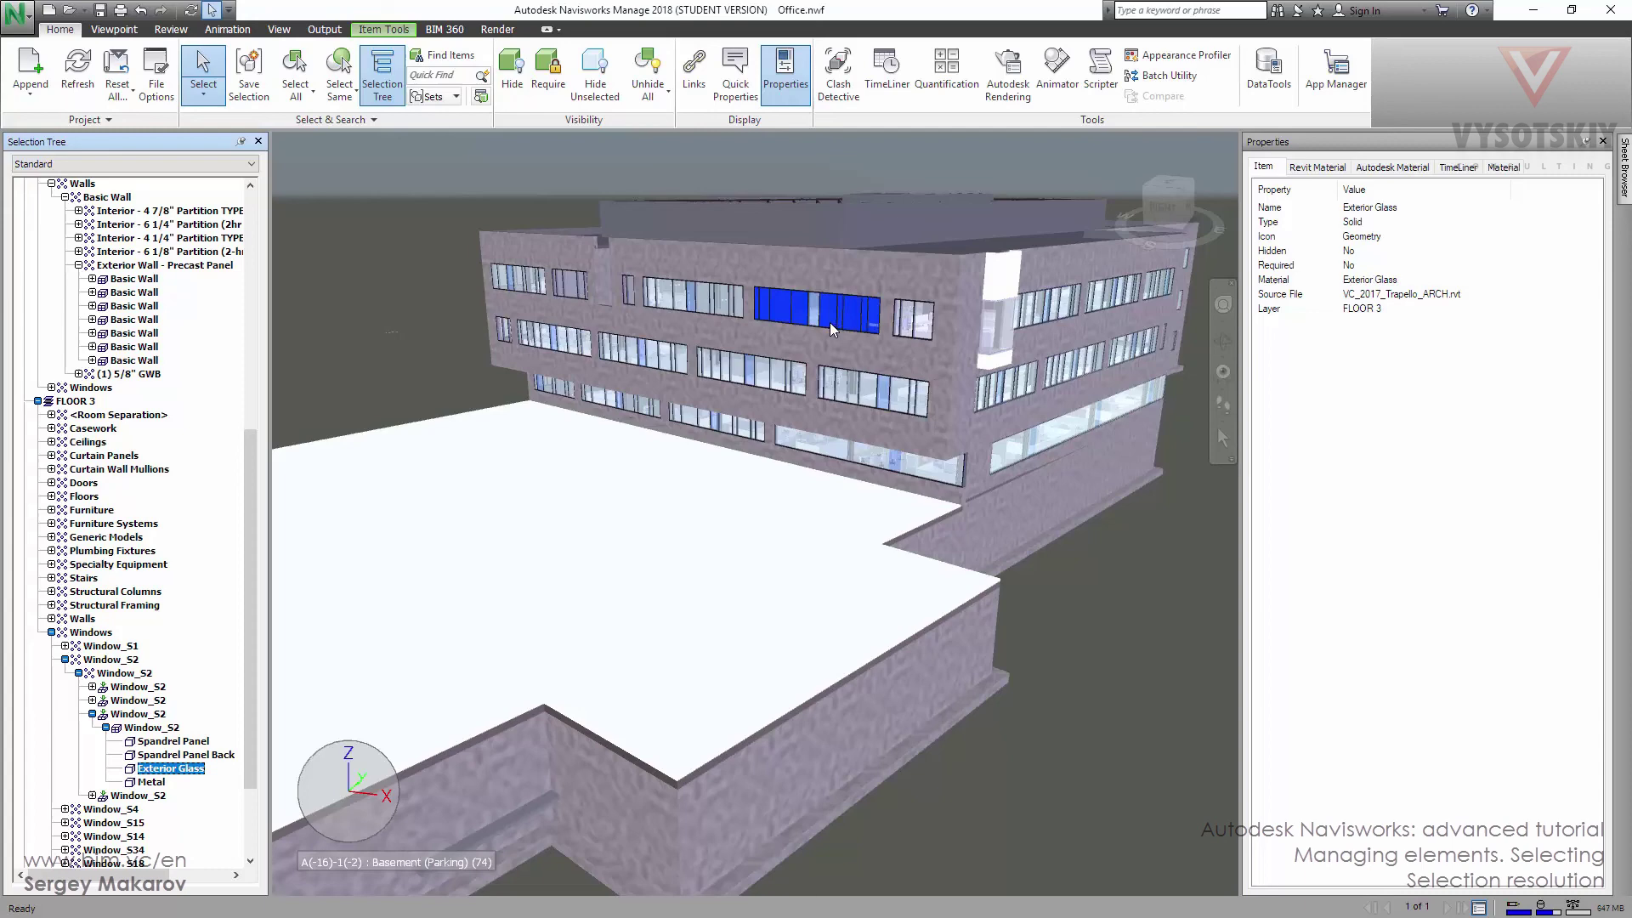
Check the selection resolution options available for the Exterior Glass geometry.
{"action": "scroll", "coordinate": [828, 301], "scroll_direction": "up", "scroll_amount": 5}
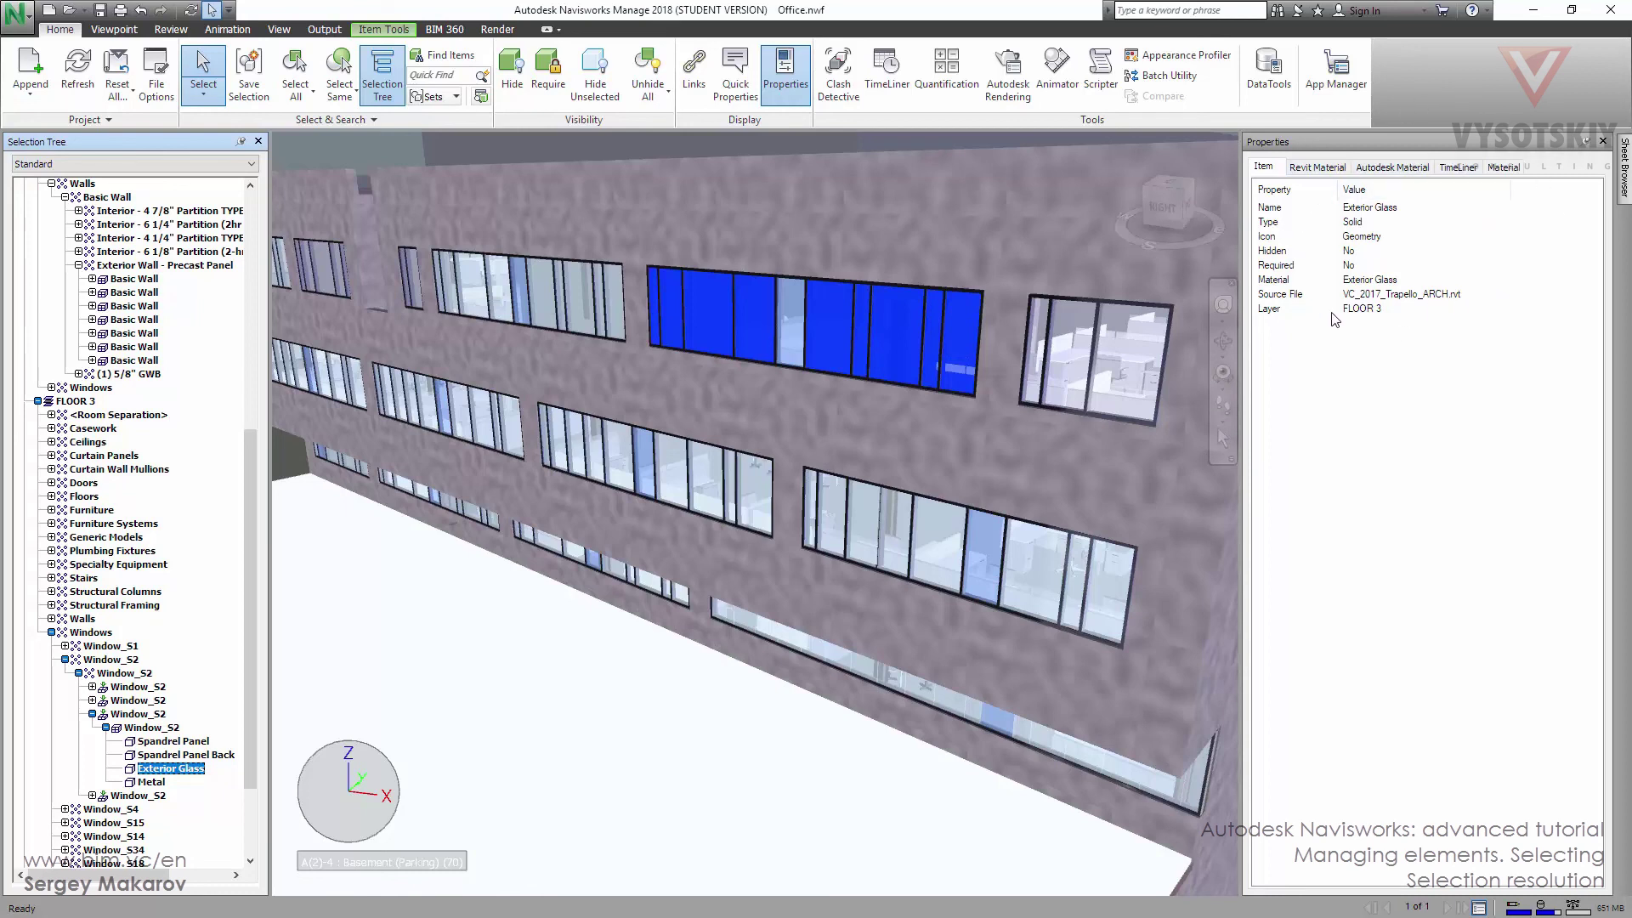
{"action": "right_click", "coordinate": [754, 323]}
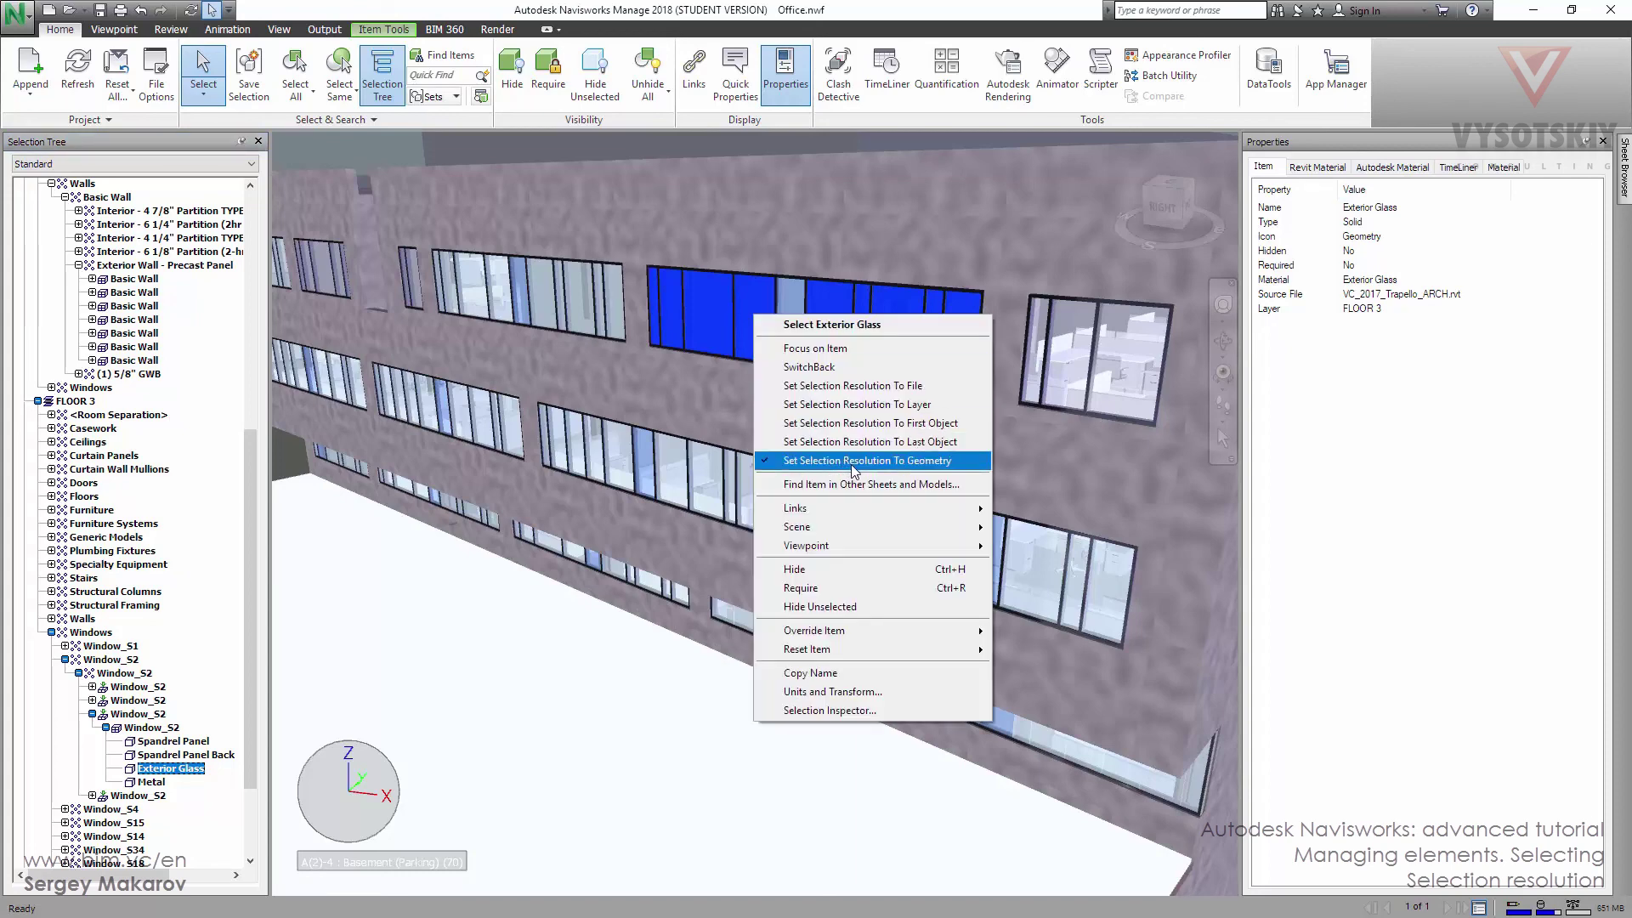